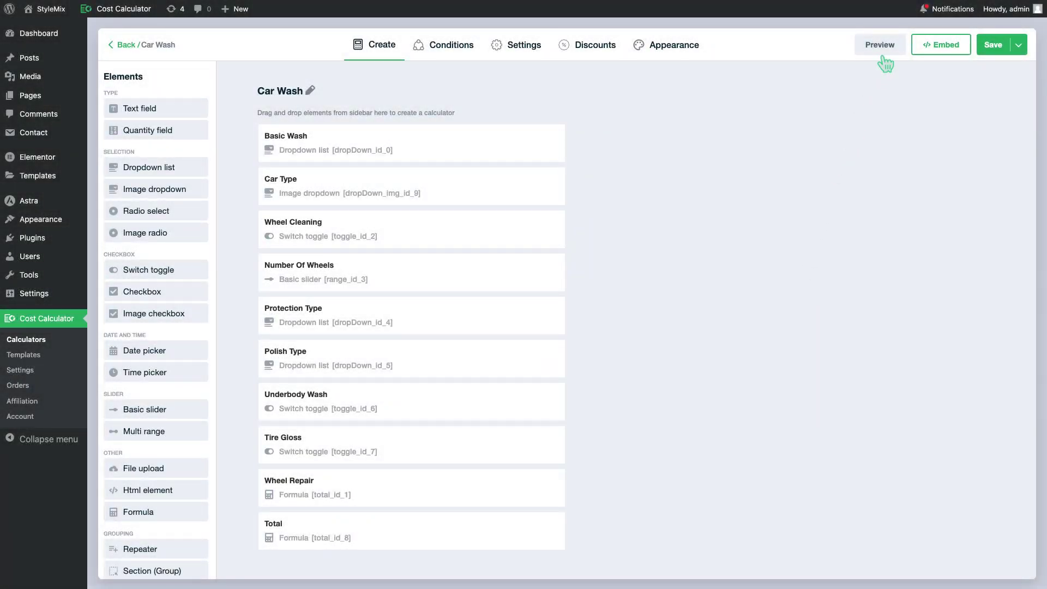
Step: Preview a Van quote with Wheel Cleaning on and Number Of Wheels set to 3
{"action": "left_click", "coordinate": [883, 56]}
{"action": "left_click", "coordinate": [492, 214]}
{"action": "left_click", "coordinate": [466, 318]}
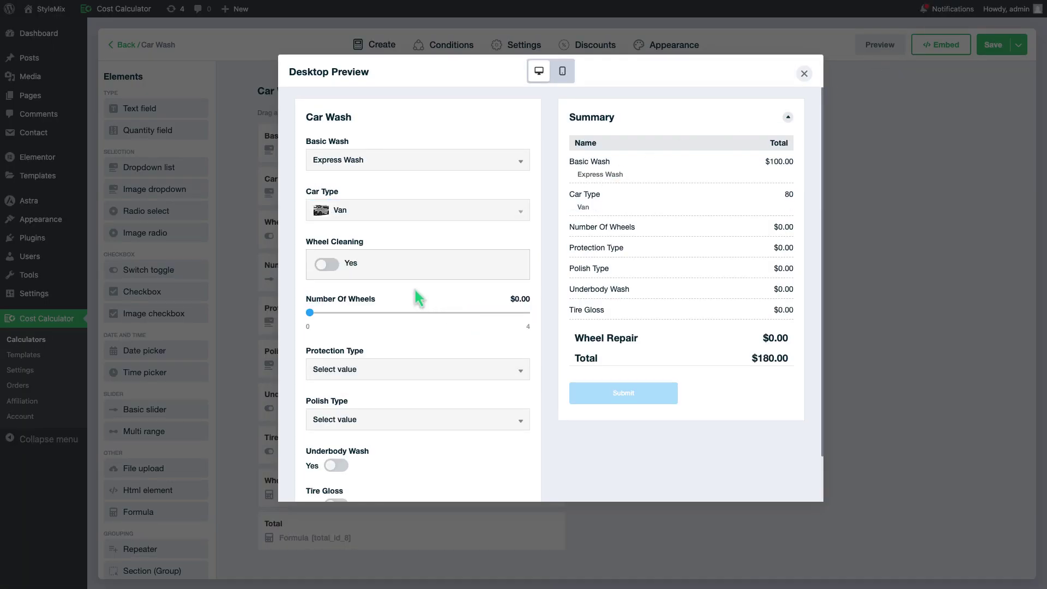
{"action": "left_click", "coordinate": [414, 276]}
{"action": "left_click_drag", "start_coordinate": [310, 312], "coordinate": [472, 312]}
Step: Add Clear-Coat Protectors, Underbody Wash, Regular polish and Tire Gloss, then close the preview
{"action": "left_click", "coordinate": [455, 371]}
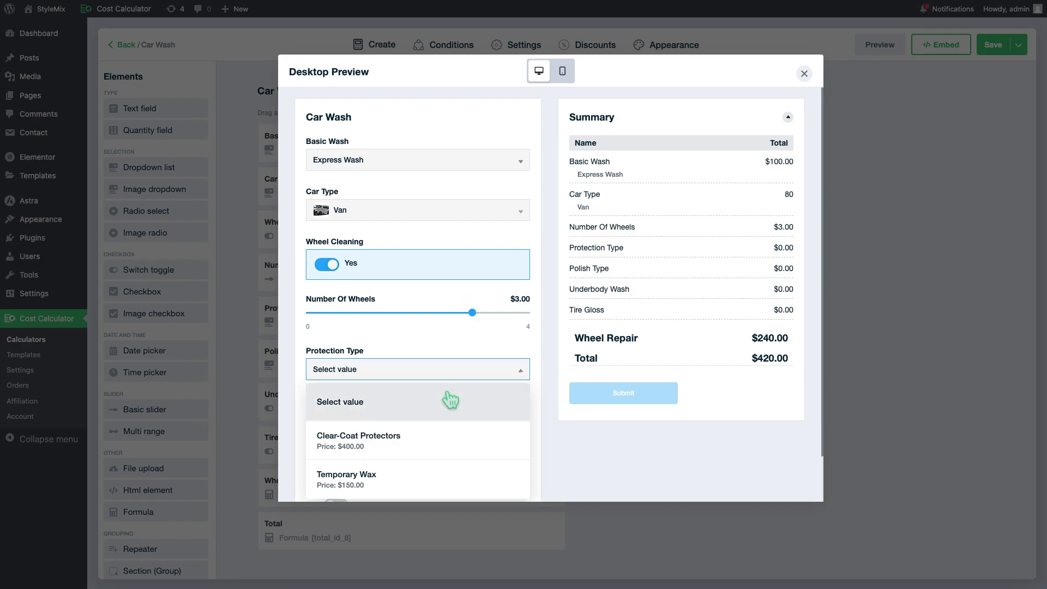
{"action": "left_click", "coordinate": [425, 440]}
{"action": "left_click", "coordinate": [336, 464]}
{"action": "scroll", "coordinate": [345, 460], "scroll_direction": "down", "scroll_amount": 1}
{"action": "left_click", "coordinate": [386, 399]}
{"action": "left_click", "coordinate": [406, 463]}
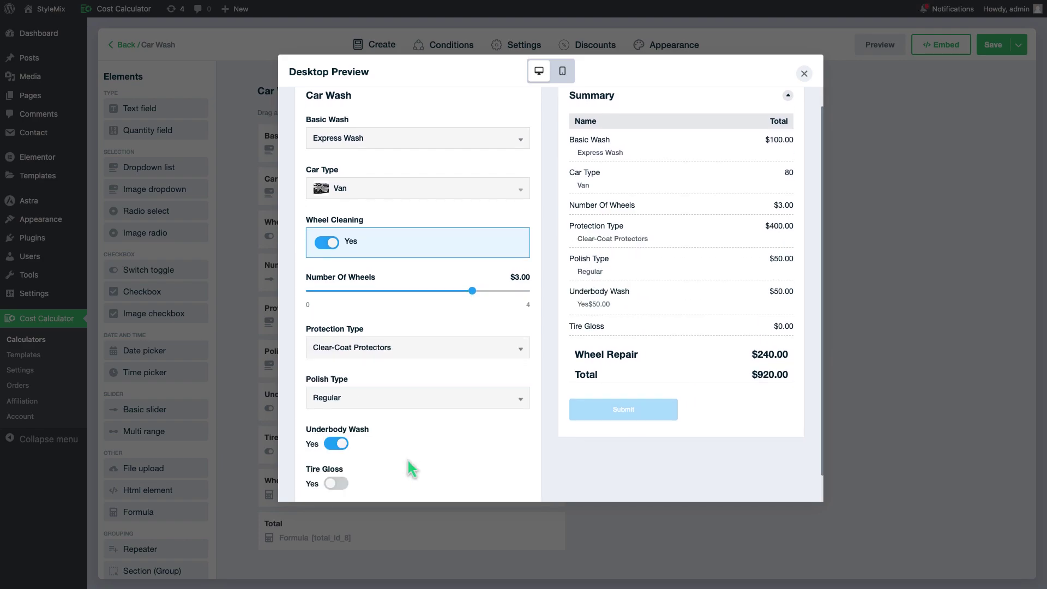
{"action": "left_click", "coordinate": [336, 484]}
{"action": "left_click", "coordinate": [804, 73]}
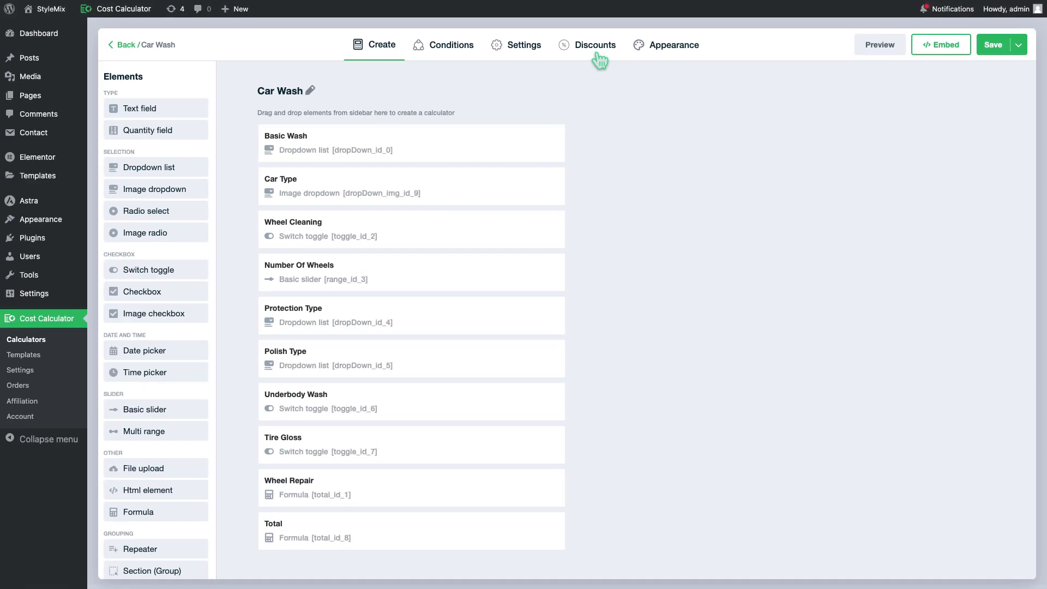
Step: Create a new discount titled 'Spring Sale' and leave its promo code switched off
{"action": "left_click", "coordinate": [599, 56]}
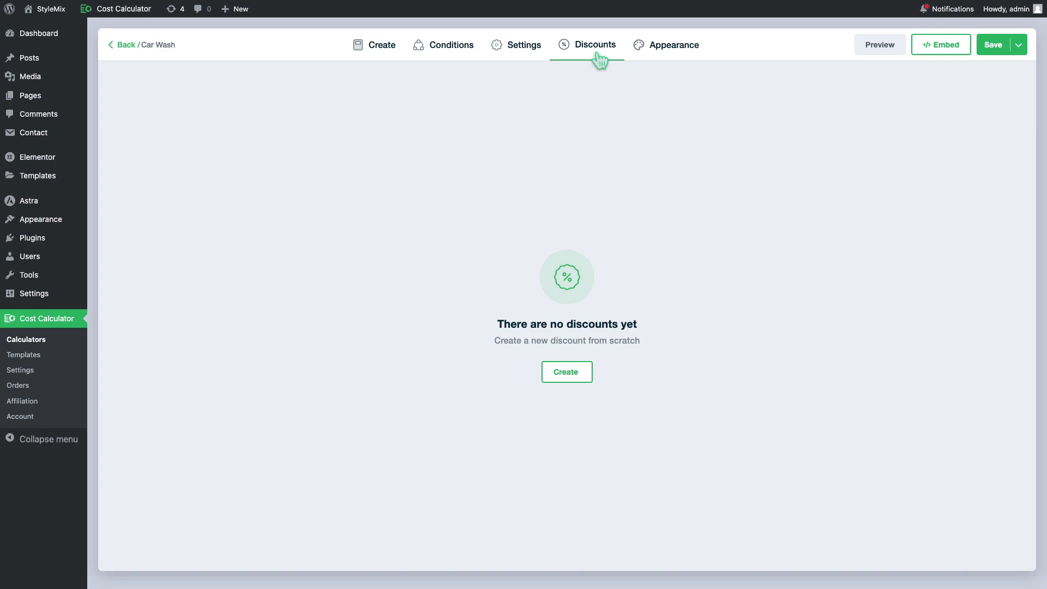
{"action": "left_click", "coordinate": [582, 373]}
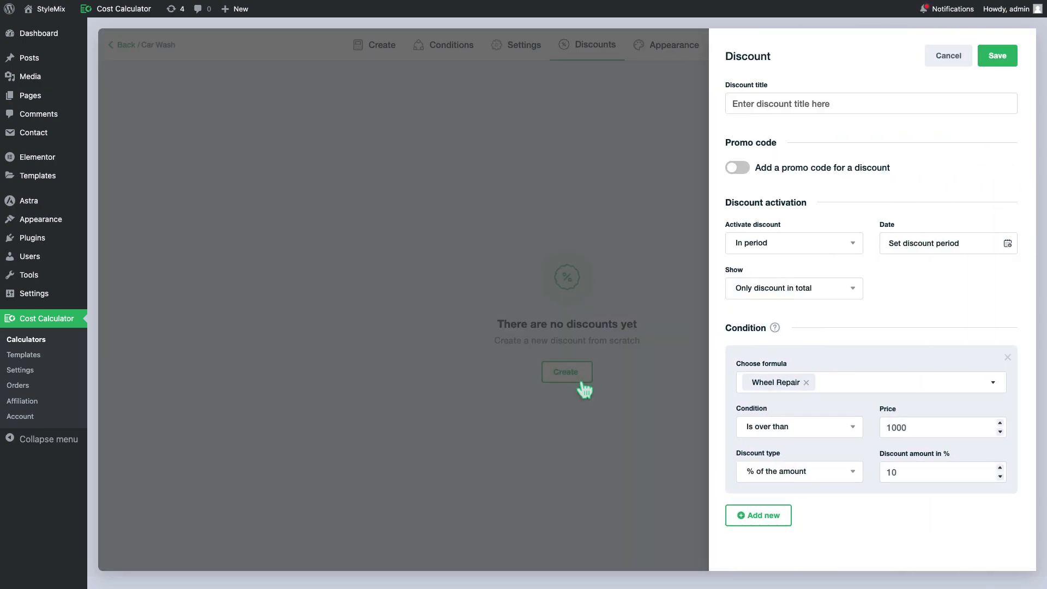
{"action": "left_click", "coordinate": [746, 150]}
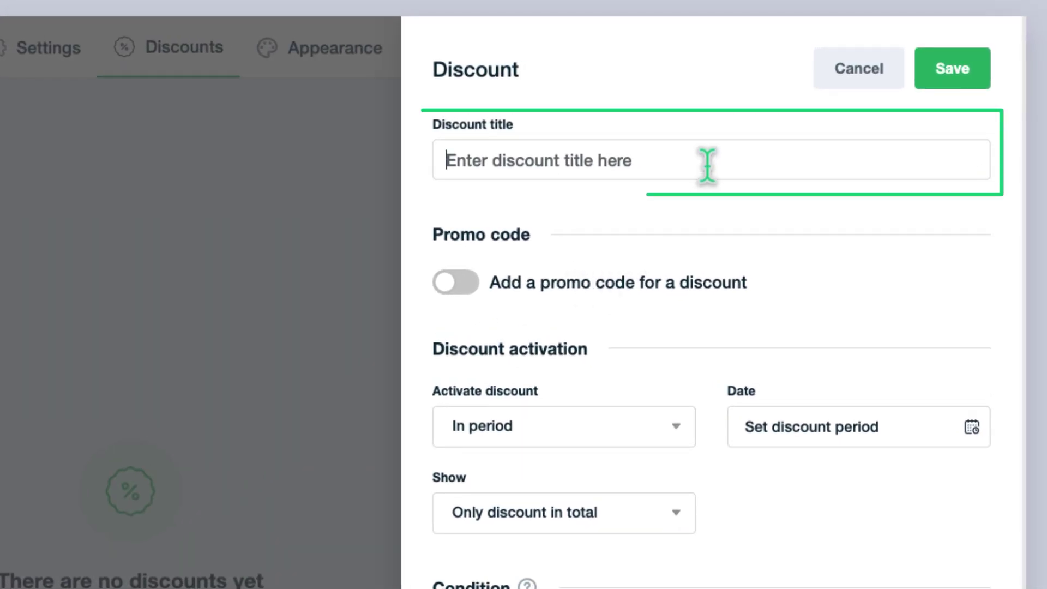
{"action": "type", "text": "Spring Sale"}
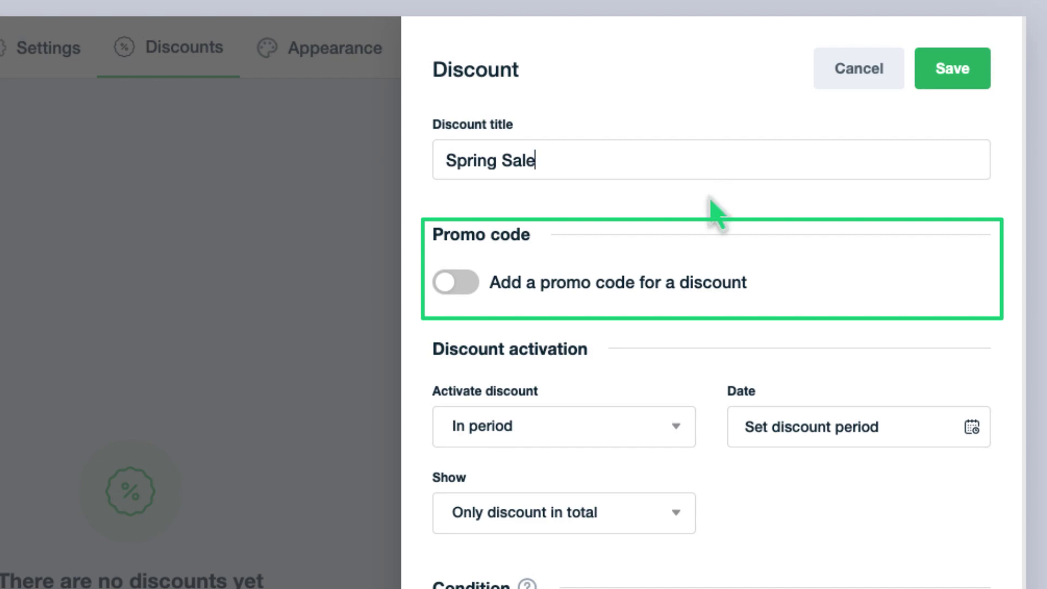
{"action": "left_click", "coordinate": [468, 290]}
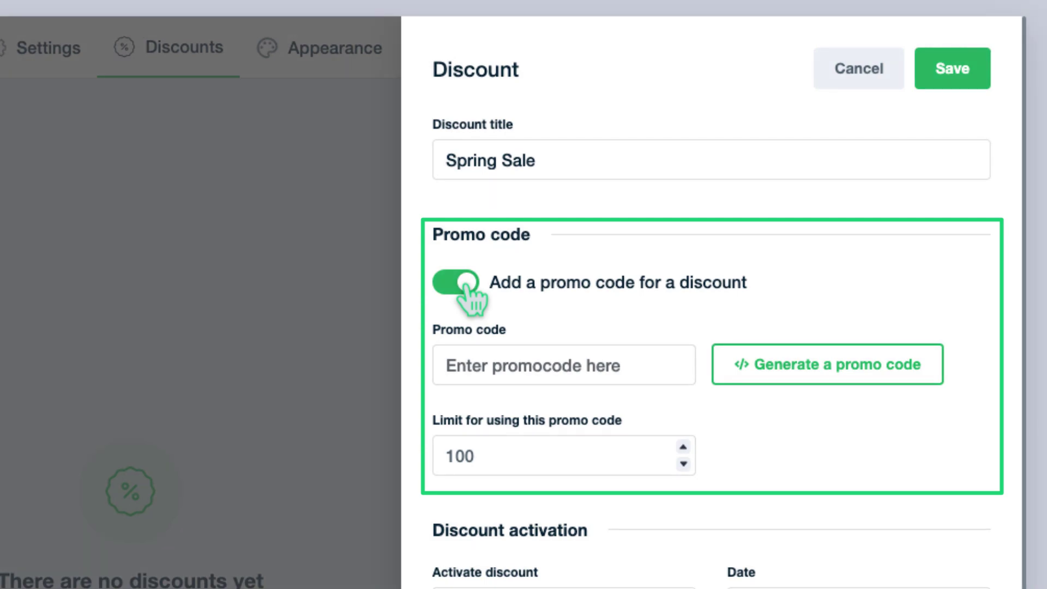
{"action": "left_click", "coordinate": [467, 290]}
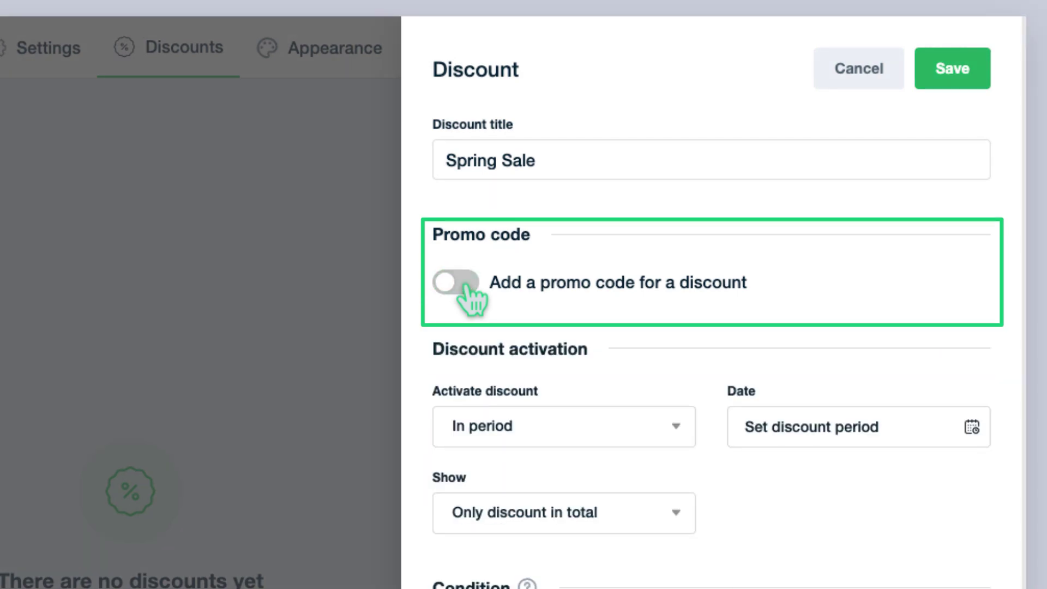
Step: Try an In period activation running from 17 to 27 April
{"action": "scroll", "coordinate": [492, 285], "scroll_direction": "down", "scroll_amount": 5}
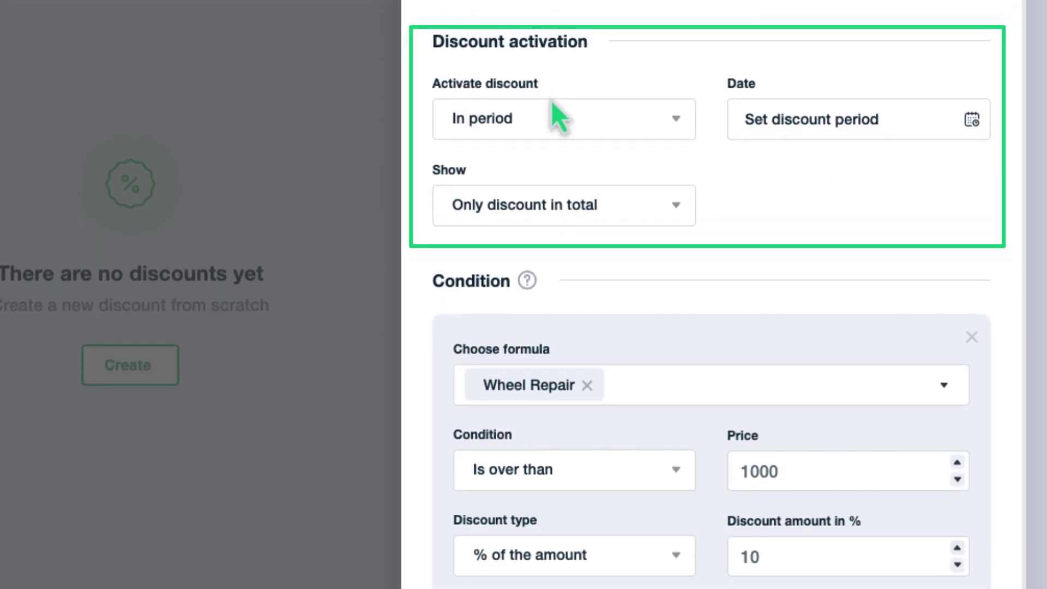
{"action": "left_click", "coordinate": [562, 116]}
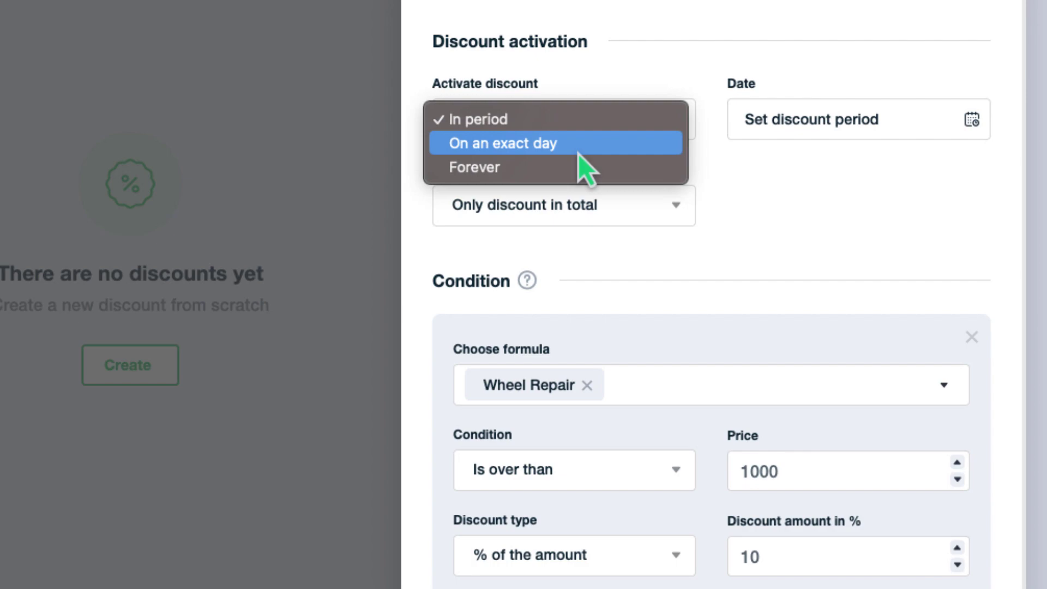
{"action": "left_click", "coordinate": [591, 124]}
{"action": "left_click", "coordinate": [792, 136]}
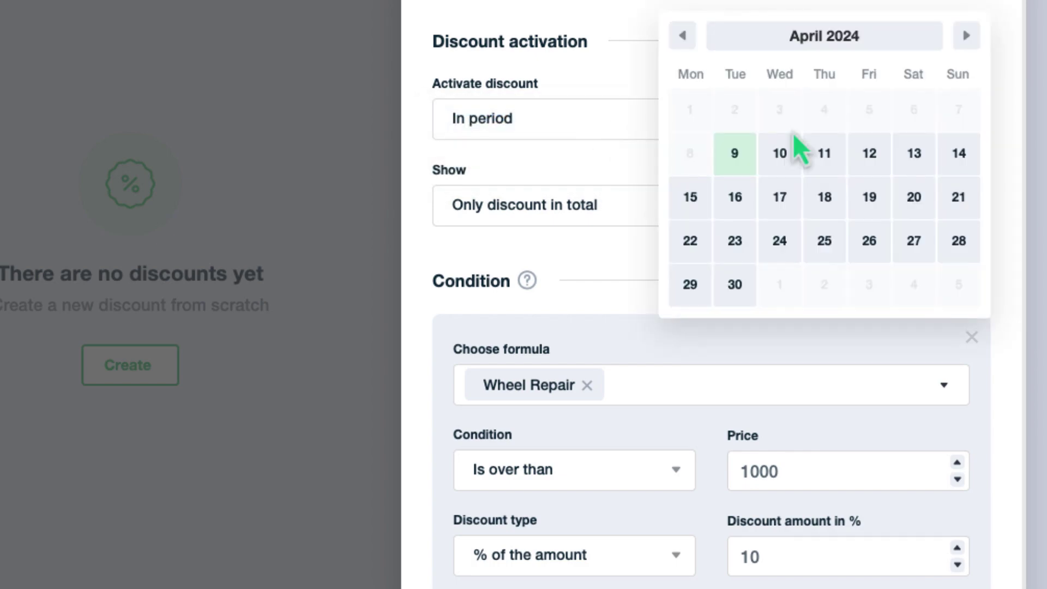
{"action": "left_click", "coordinate": [780, 200]}
{"action": "left_click", "coordinate": [917, 248]}
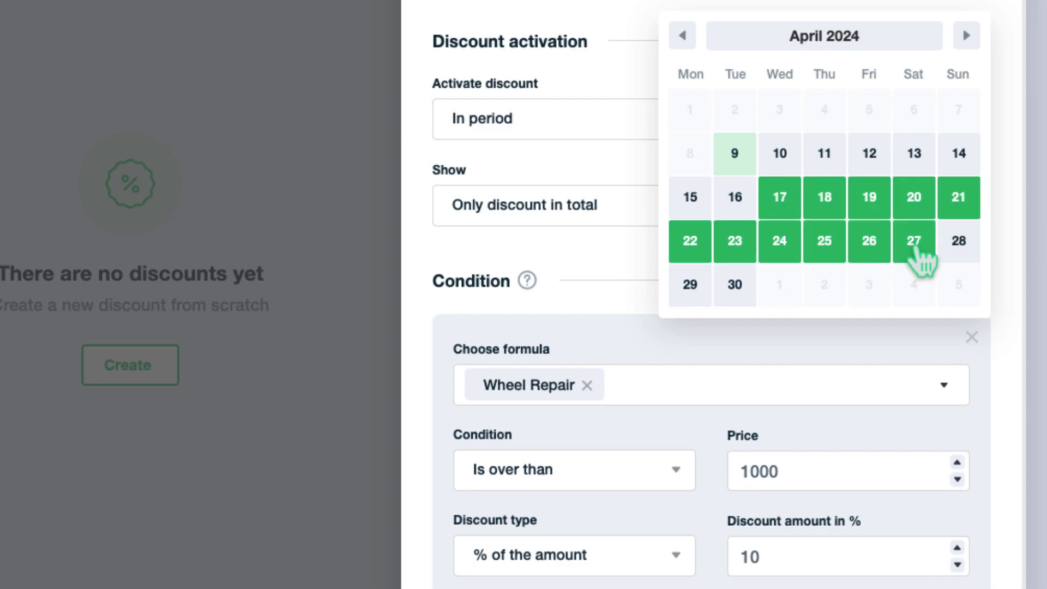
{"action": "left_click", "coordinate": [906, 6]}
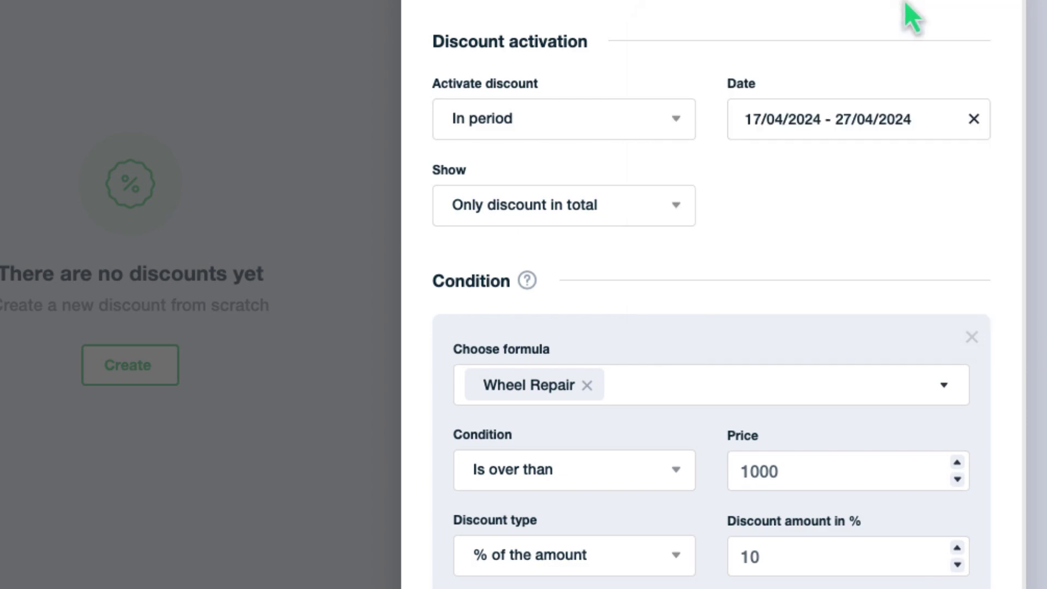
Step: Try a single-day activation on April 20, then set activation to Forever
{"action": "left_click", "coordinate": [655, 131]}
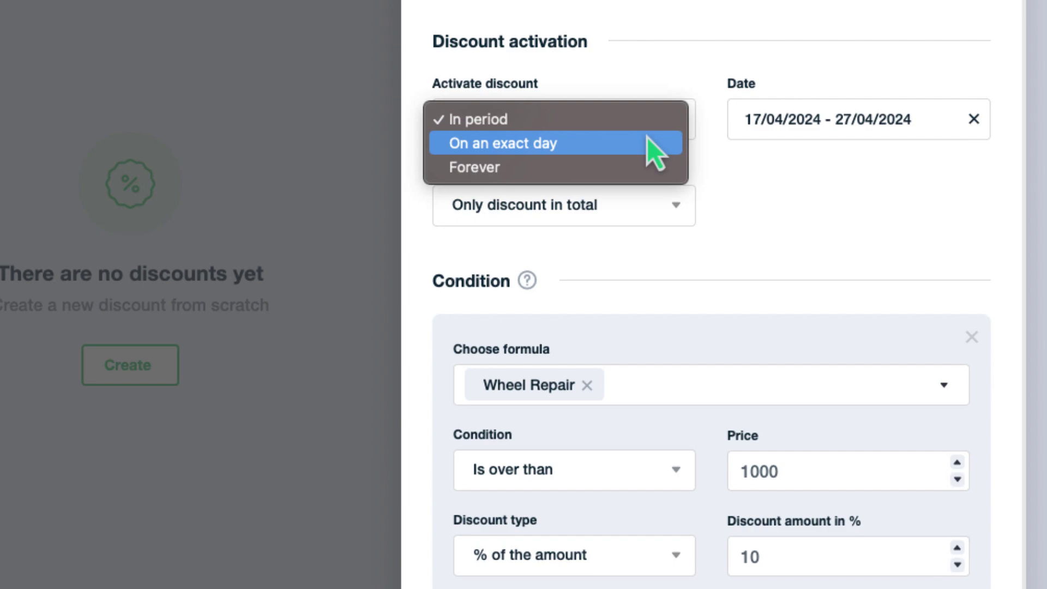
{"action": "left_click", "coordinate": [645, 143]}
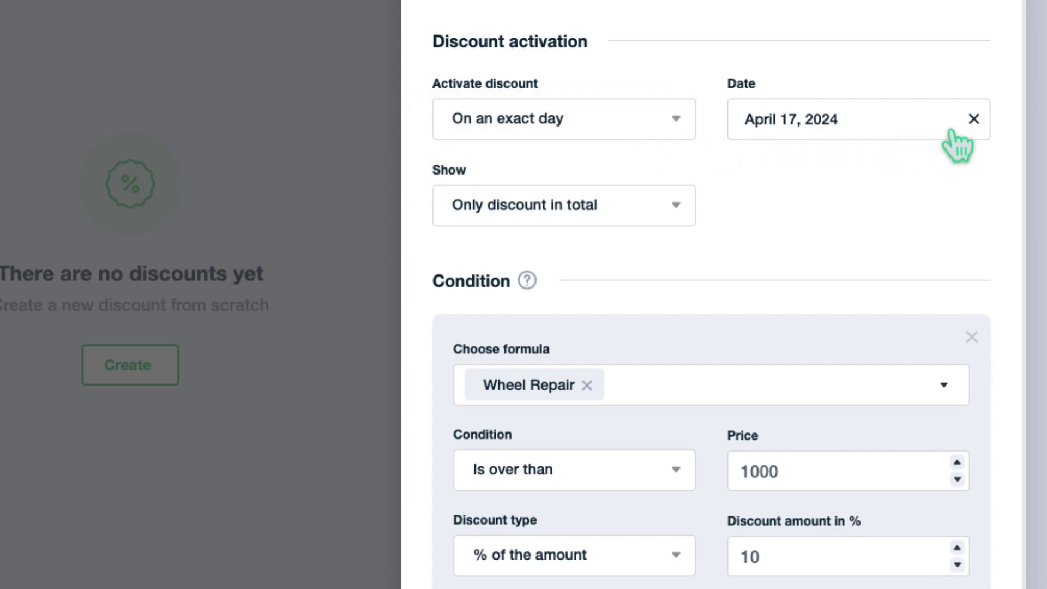
{"action": "left_click", "coordinate": [974, 124]}
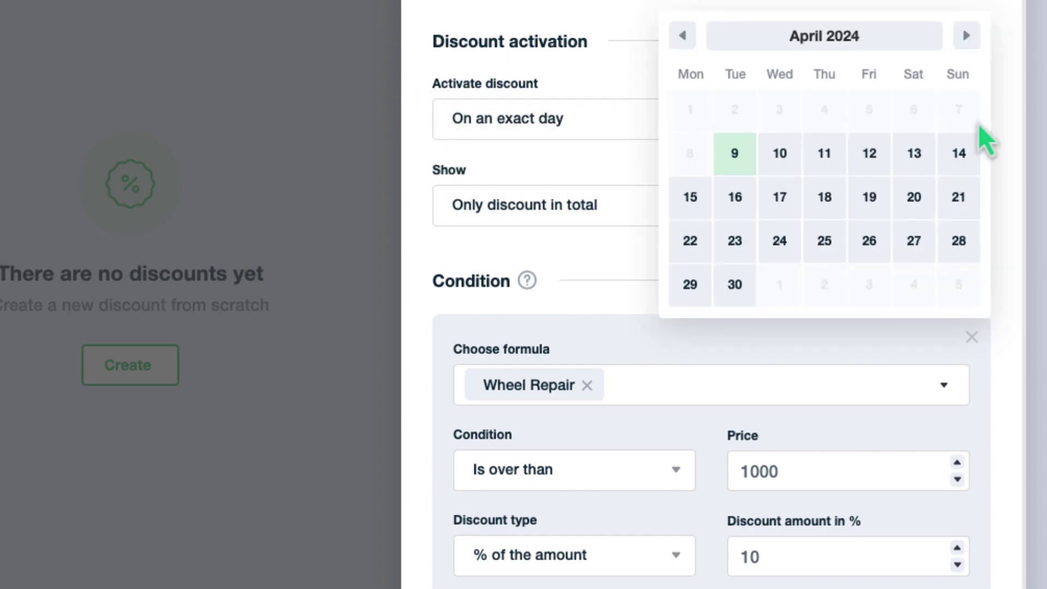
{"action": "left_click", "coordinate": [927, 194]}
{"action": "left_click", "coordinate": [649, 50]}
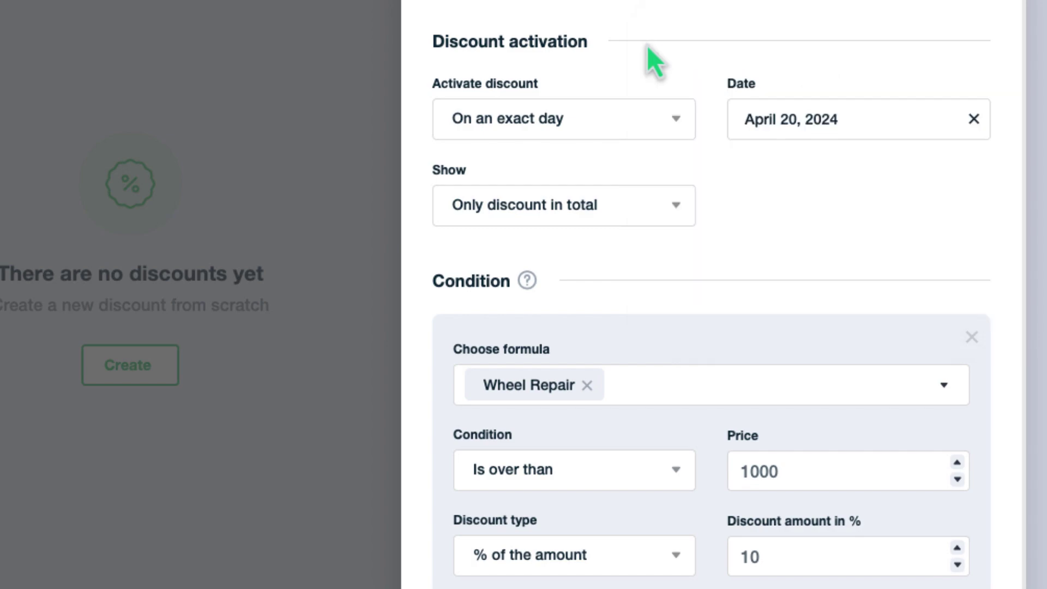
{"action": "left_click", "coordinate": [657, 119]}
{"action": "left_click", "coordinate": [652, 143]}
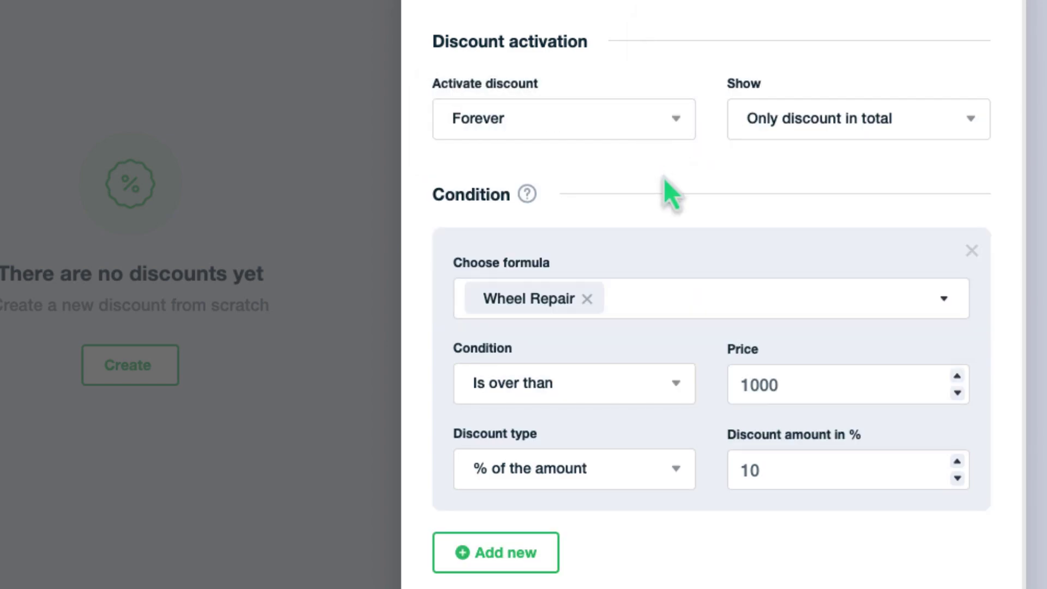
Step: Show the discount with its title and switch the condition formula from Wheel Repair to Total
{"action": "left_click", "coordinate": [892, 132]}
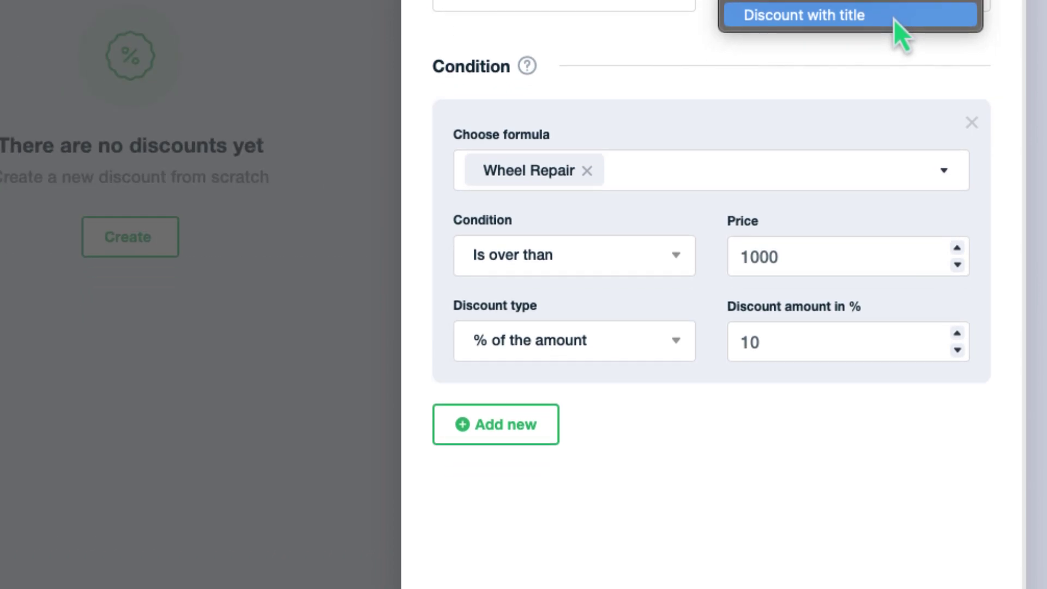
{"action": "left_click", "coordinate": [647, 70]}
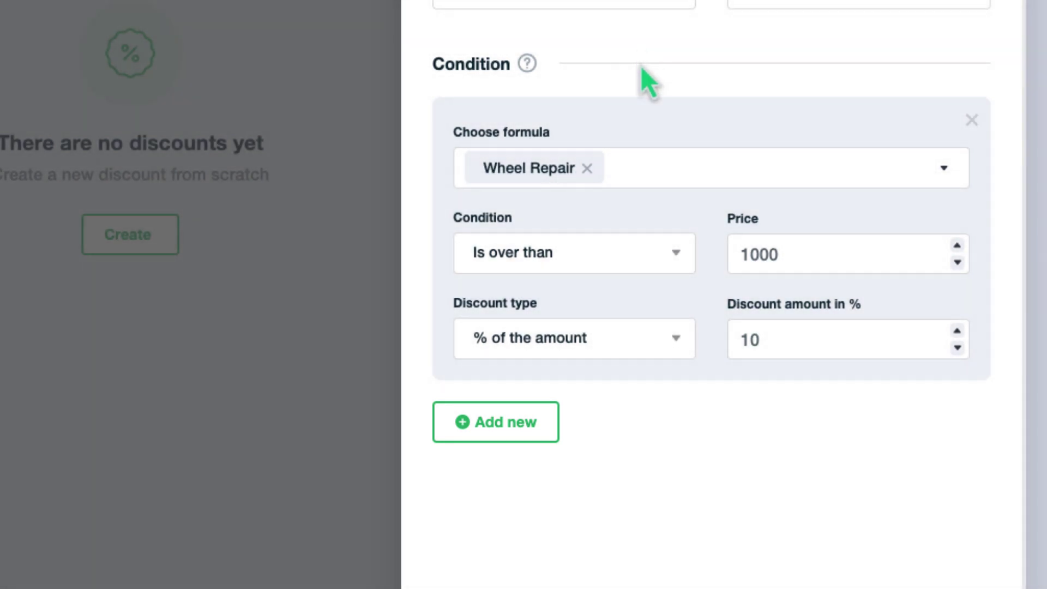
{"action": "left_click", "coordinate": [649, 179]}
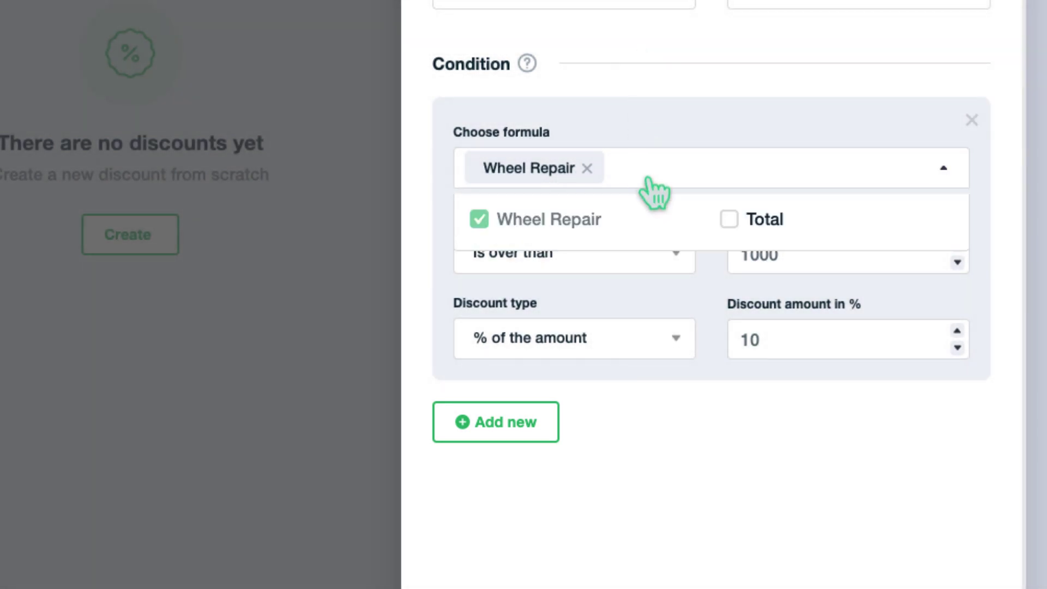
{"action": "left_click", "coordinate": [729, 220]}
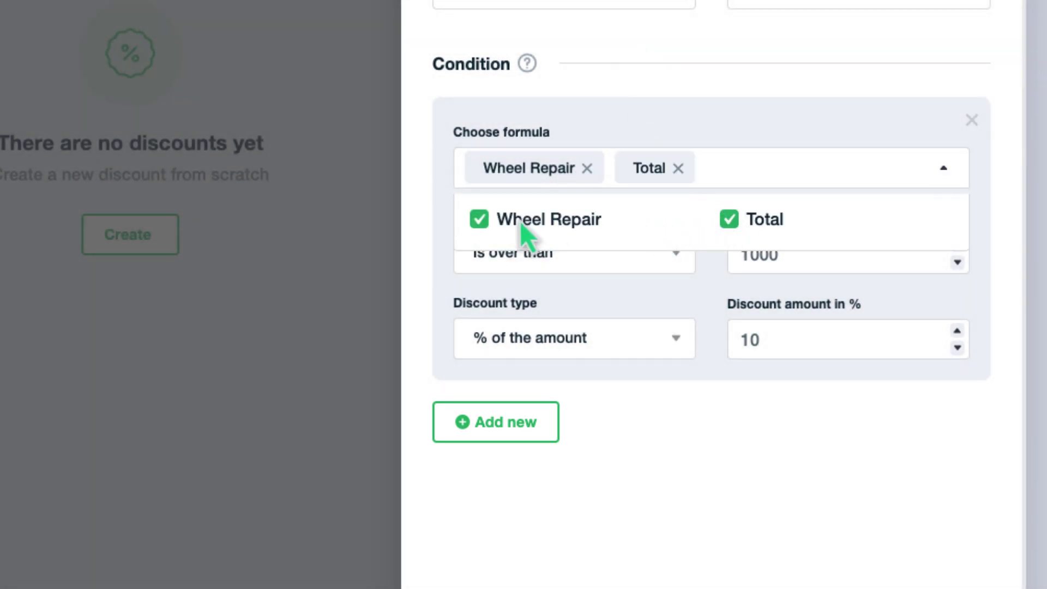
{"action": "left_click", "coordinate": [481, 228]}
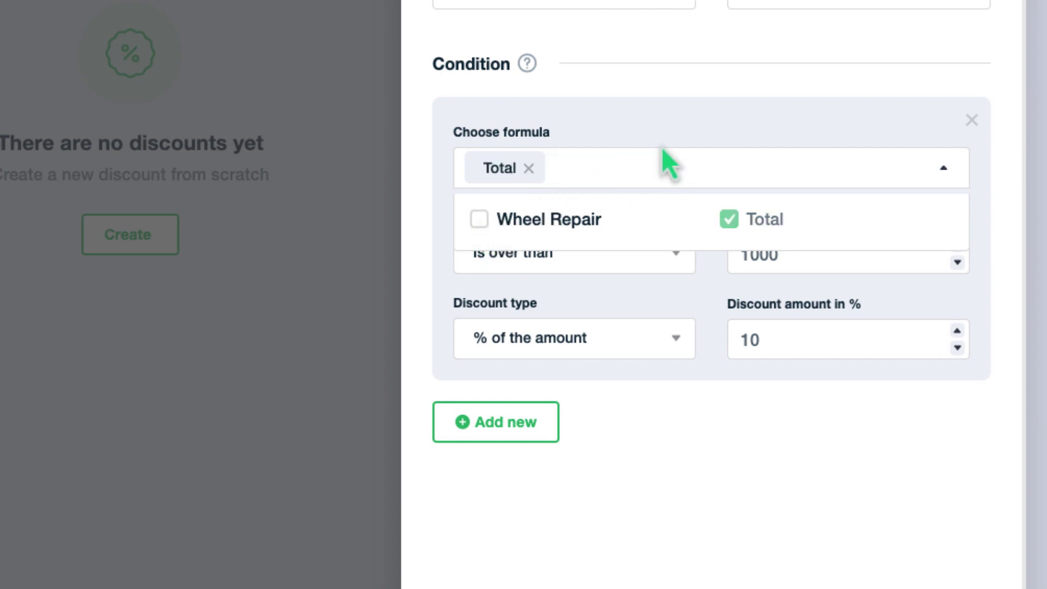
{"action": "left_click", "coordinate": [703, 137]}
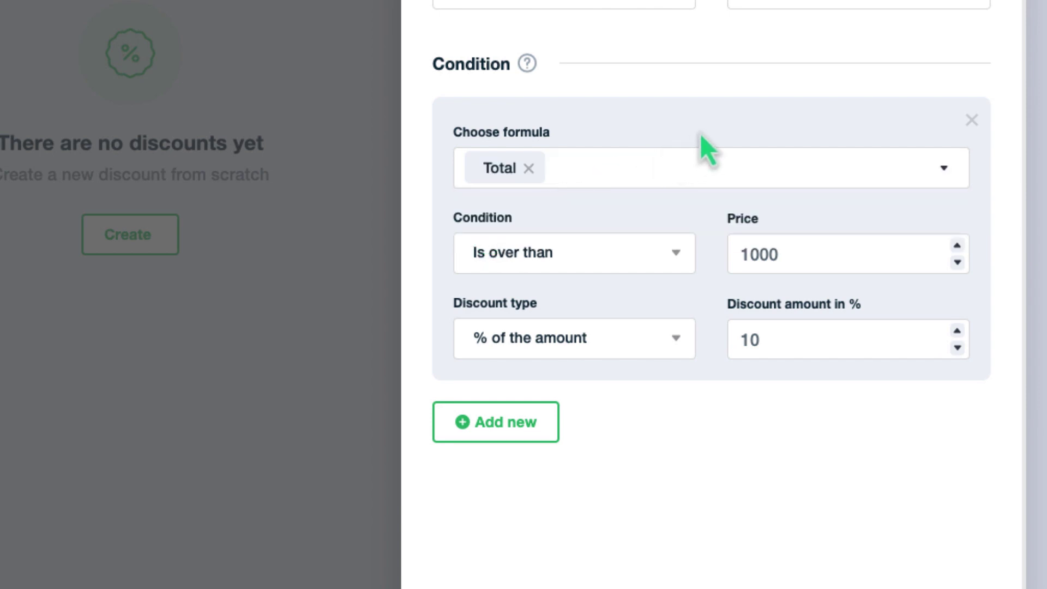
Step: Keep 'Is over than', set the price to 200, keep '% of the amount', and begin entering 15%
{"action": "left_click", "coordinate": [616, 250]}
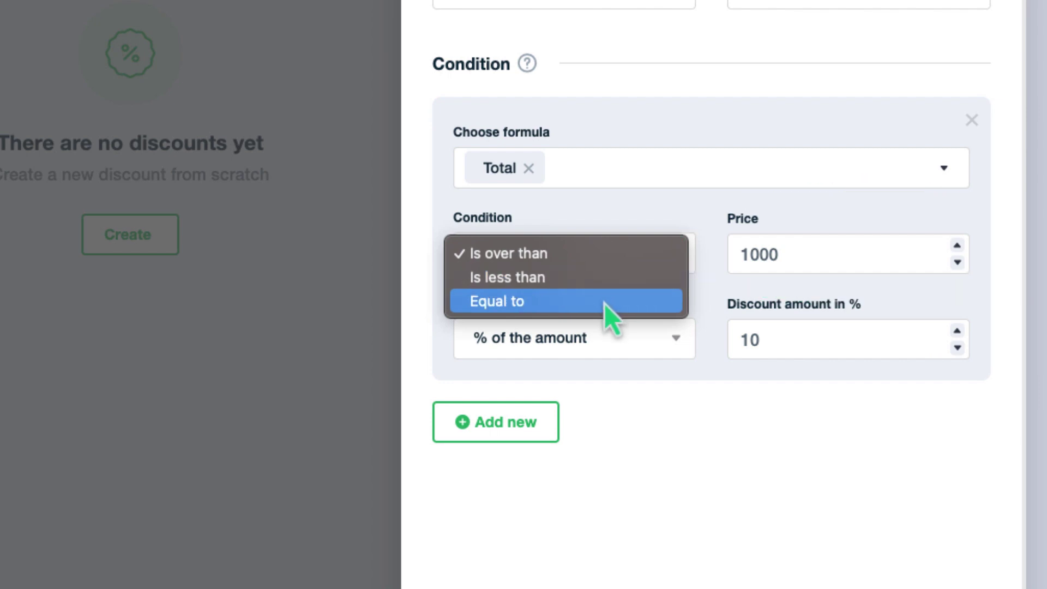
{"action": "left_click", "coordinate": [617, 264]}
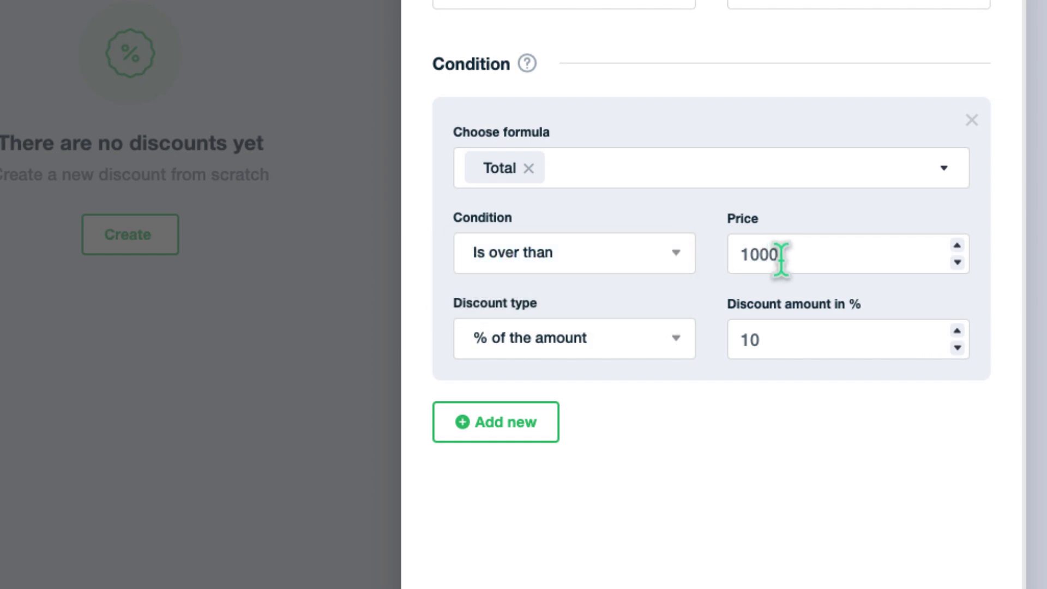
{"action": "left_click_drag", "start_coordinate": [789, 256], "coordinate": [724, 276]}
{"action": "type", "text": "20"}
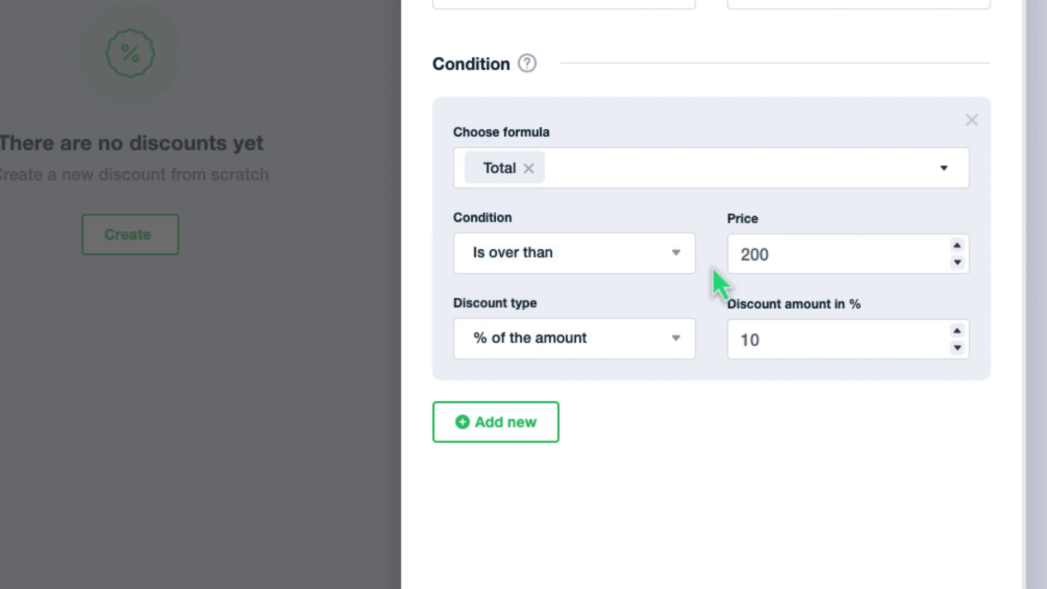
{"action": "left_click", "coordinate": [656, 338]}
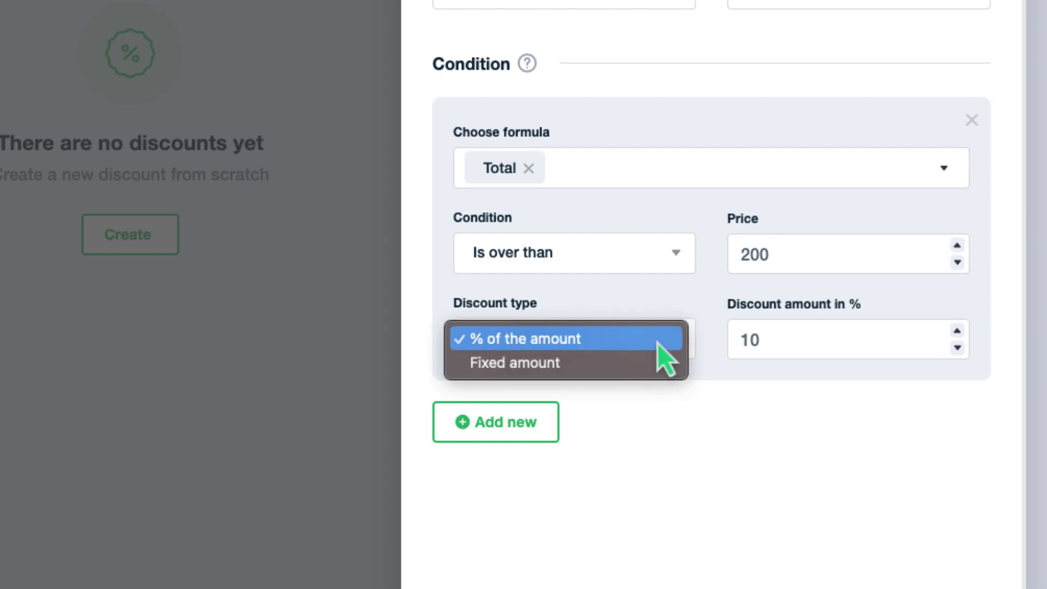
{"action": "left_click", "coordinate": [657, 343]}
{"action": "left_click", "coordinate": [777, 348]}
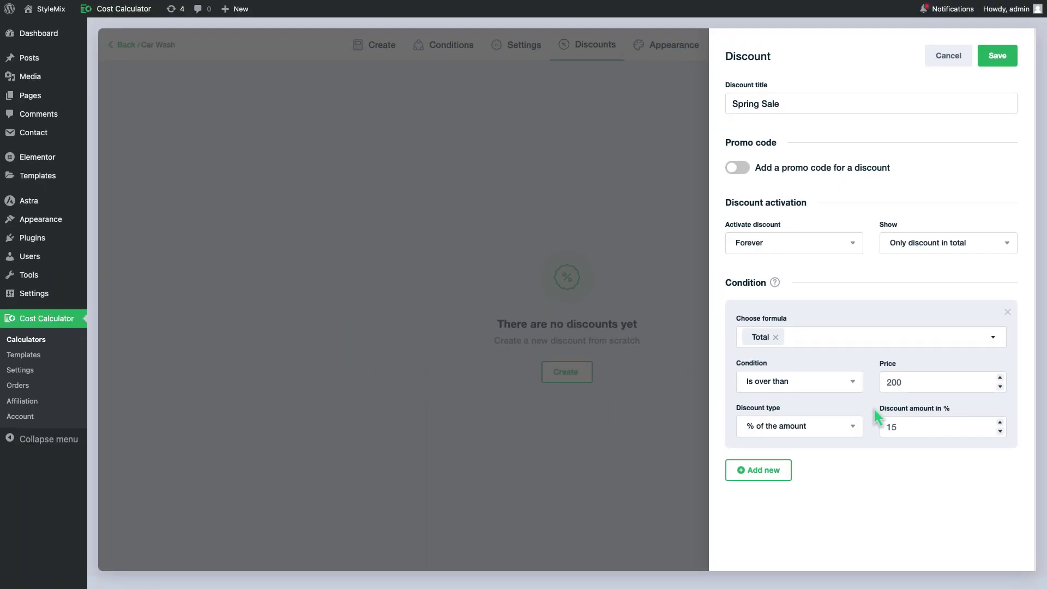
{"action": "left_click", "coordinate": [1010, 56]}
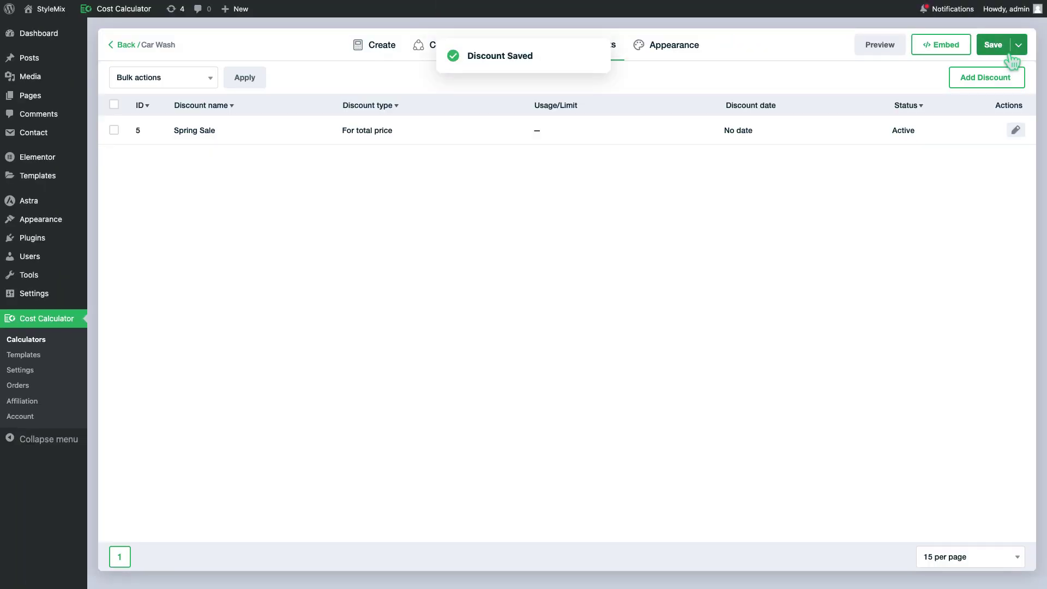
{"action": "left_click", "coordinate": [880, 54]}
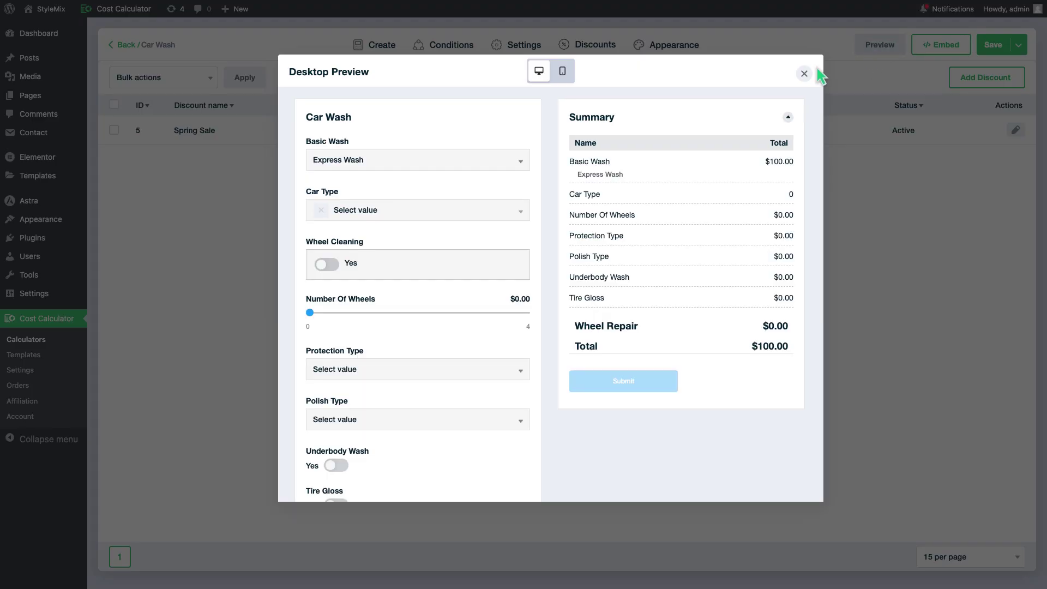
{"action": "left_click", "coordinate": [521, 214]}
{"action": "left_click", "coordinate": [469, 267]}
{"action": "left_click", "coordinate": [461, 275]}
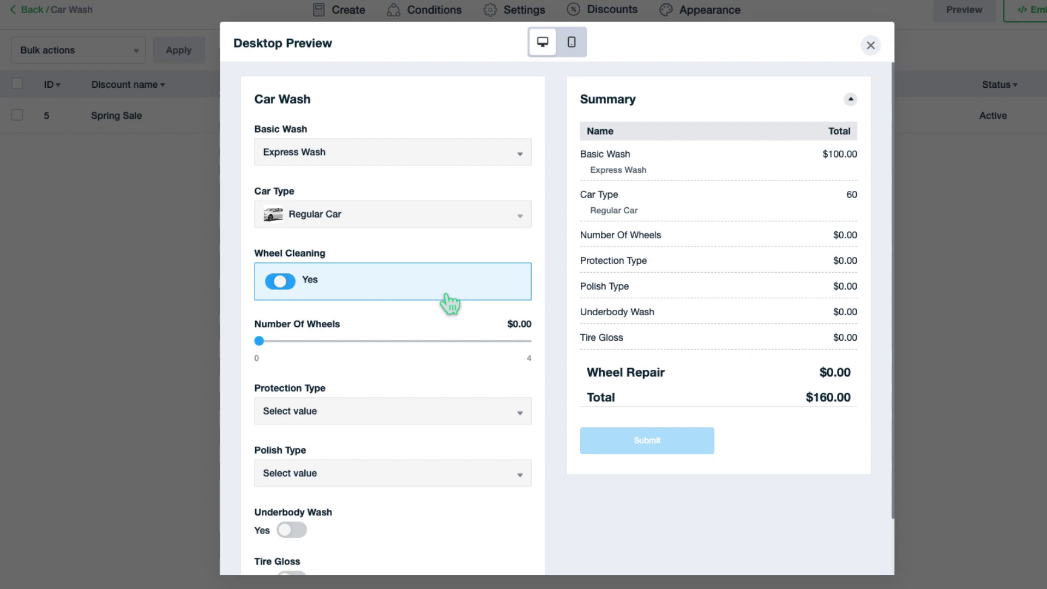
{"action": "left_click_drag", "start_coordinate": [259, 342], "coordinate": [424, 346]}
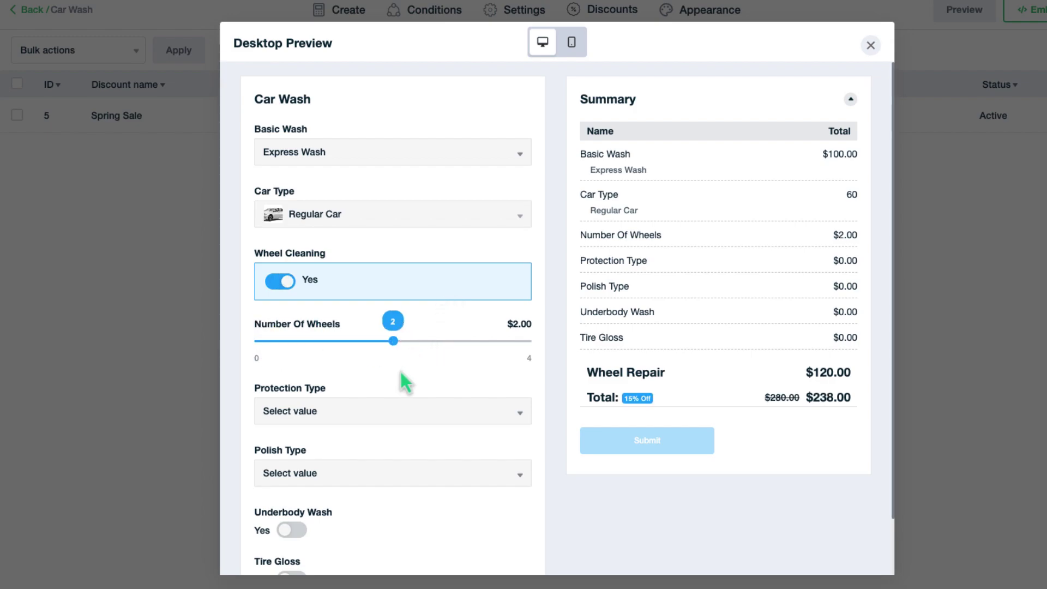
{"action": "left_click", "coordinate": [398, 415]}
{"action": "left_click", "coordinate": [399, 499]}
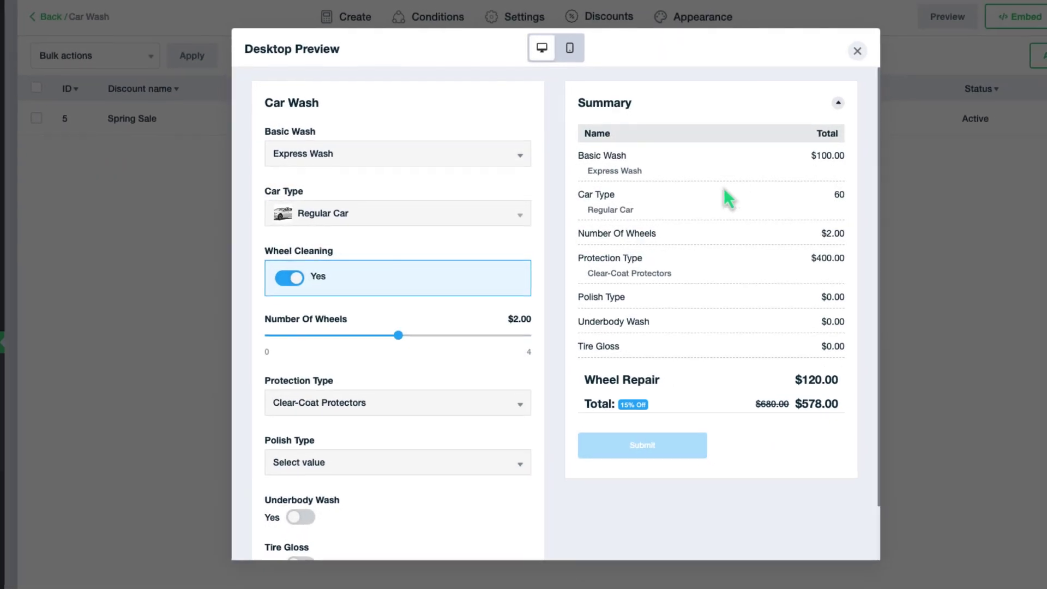
Step: Close the preview, reopen Spring Sale for editing and add a second condition
{"action": "left_click", "coordinate": [871, 45]}
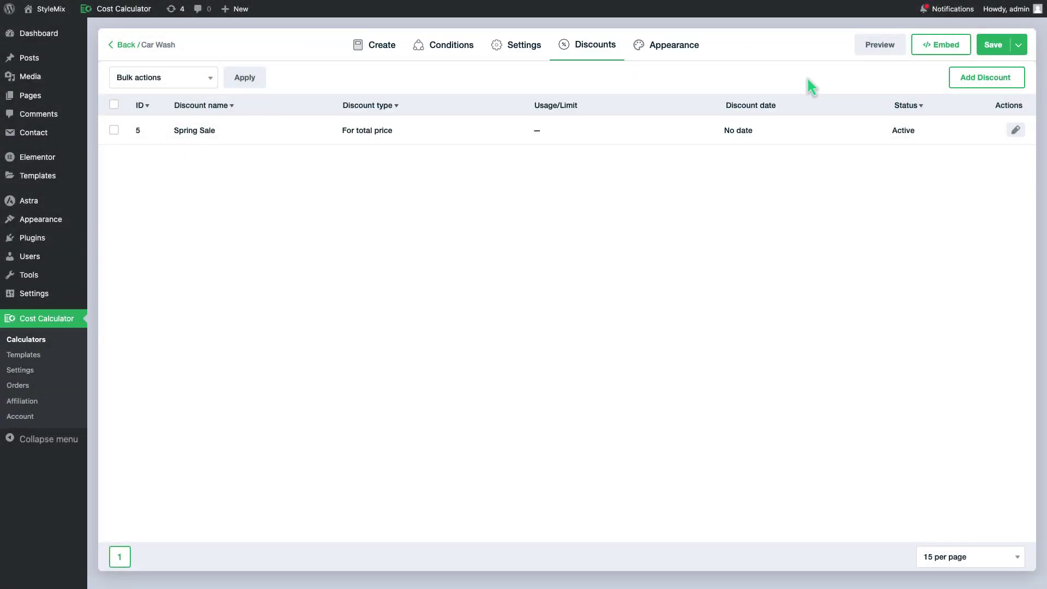
{"action": "left_click", "coordinate": [750, 132]}
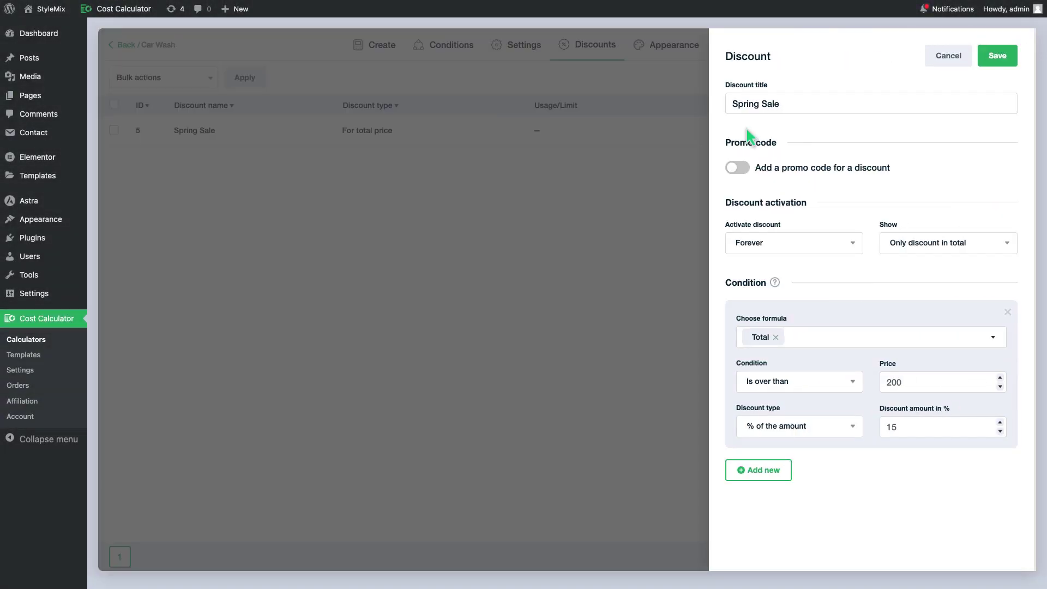
{"action": "left_click", "coordinate": [777, 472]}
{"action": "scroll", "coordinate": [775, 477], "scroll_direction": "down", "scroll_amount": 3}
Step: Set the second tier to 20% off Totals over 500 and save the discount
{"action": "left_click", "coordinate": [838, 414]}
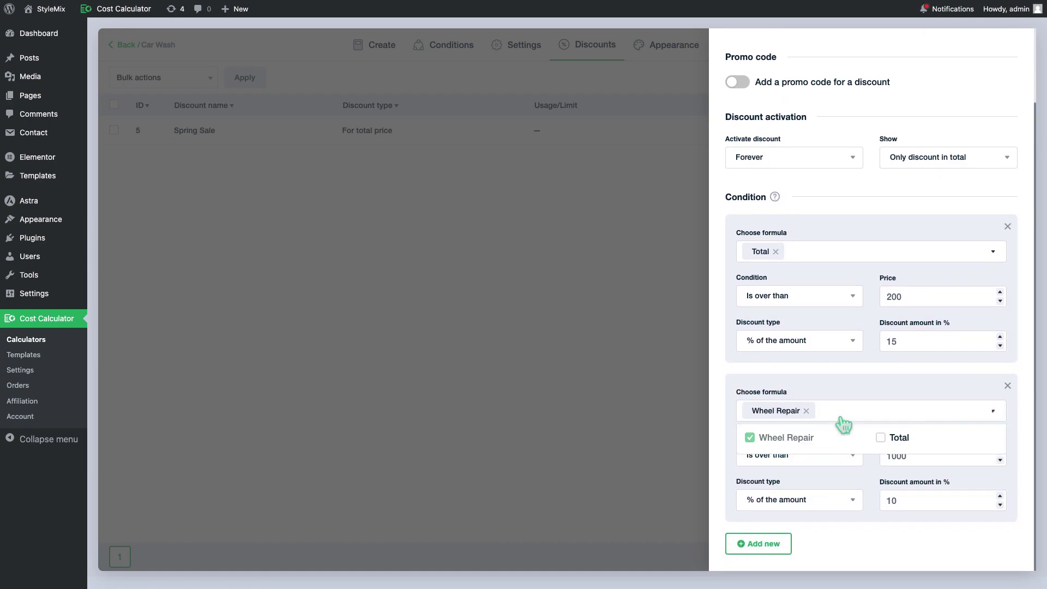
{"action": "left_click", "coordinate": [881, 438]}
{"action": "left_click", "coordinate": [769, 438]}
{"action": "left_click", "coordinate": [815, 408]}
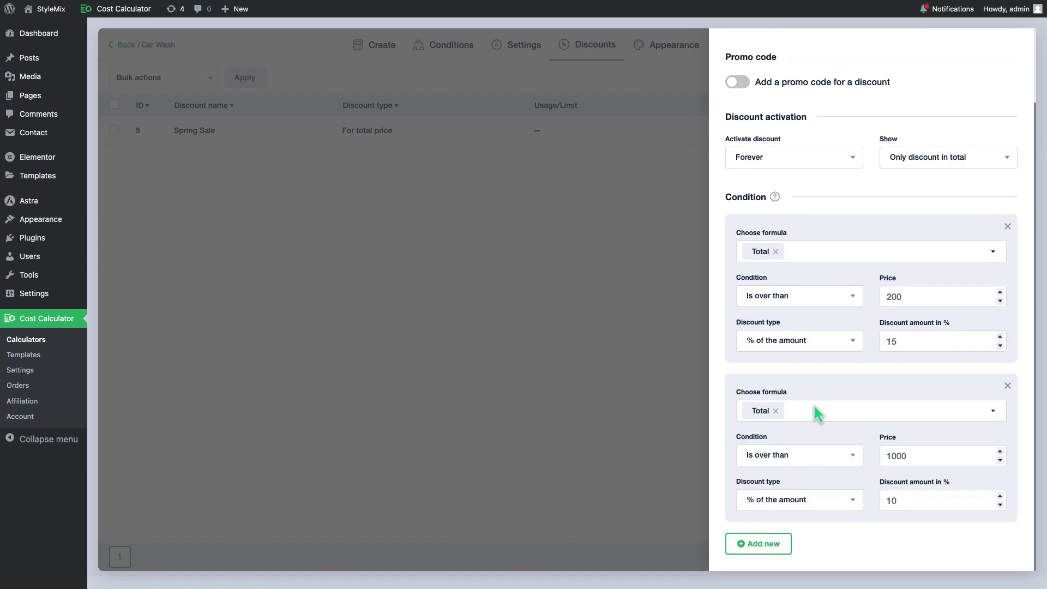
{"action": "double_click", "coordinate": [898, 455]}
{"action": "double_click", "coordinate": [901, 501]}
{"action": "scroll", "coordinate": [867, 497], "scroll_direction": "up", "scroll_amount": 3}
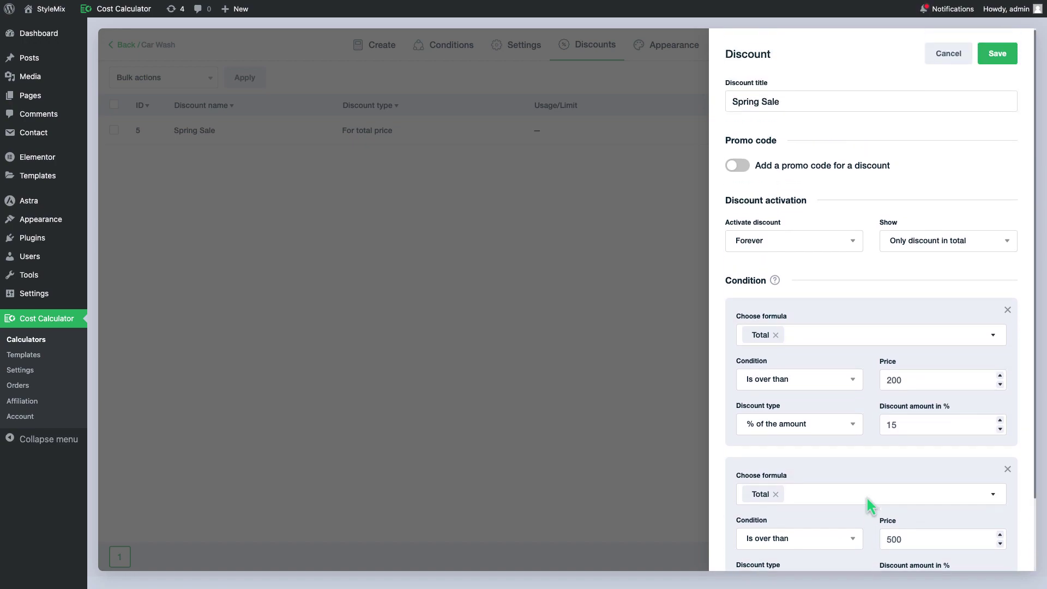
{"action": "left_click", "coordinate": [999, 58]}
Step: Preview a Regular Car quote with wheel cleaning, 2 wheels and Clear-Coat Protectors
{"action": "left_click", "coordinate": [881, 46]}
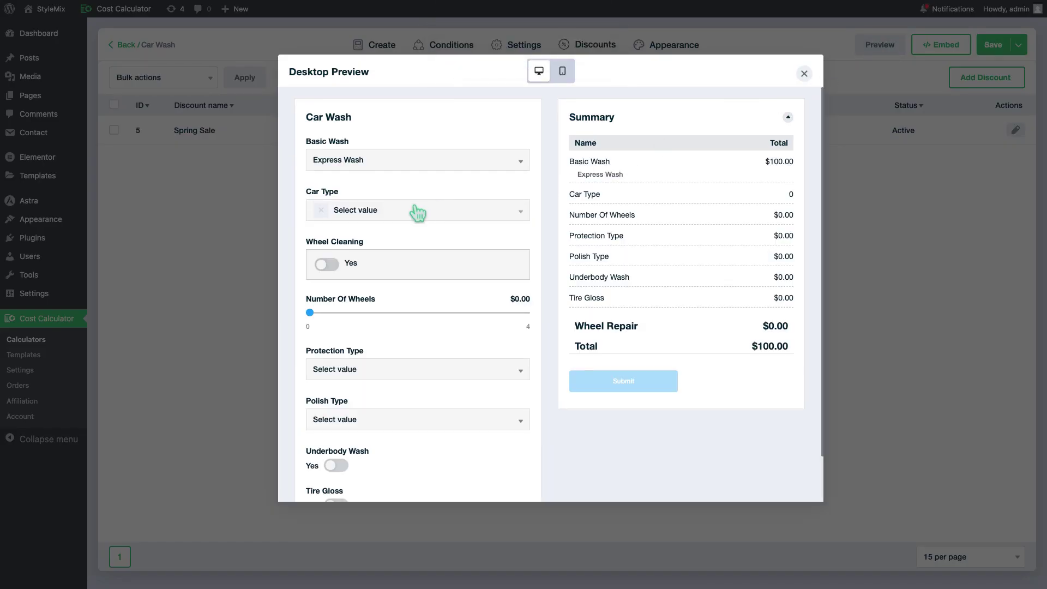
{"action": "left_click", "coordinate": [418, 213]}
{"action": "left_click", "coordinate": [376, 283]}
{"action": "left_click", "coordinate": [328, 264]}
{"action": "left_click_drag", "start_coordinate": [310, 314], "coordinate": [407, 318]}
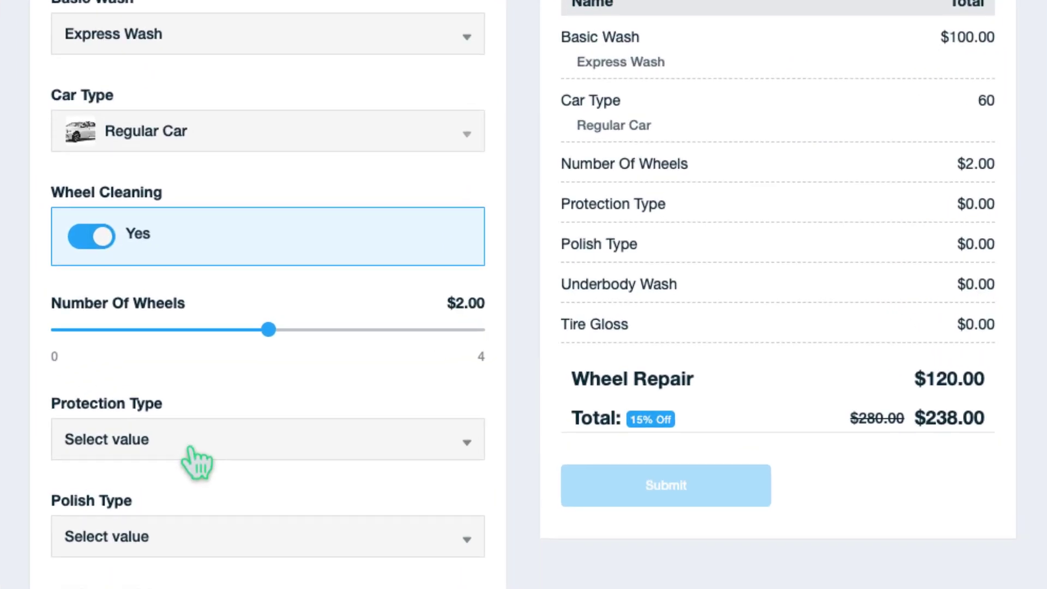
{"action": "left_click", "coordinate": [373, 376]}
{"action": "left_click", "coordinate": [164, 574]}
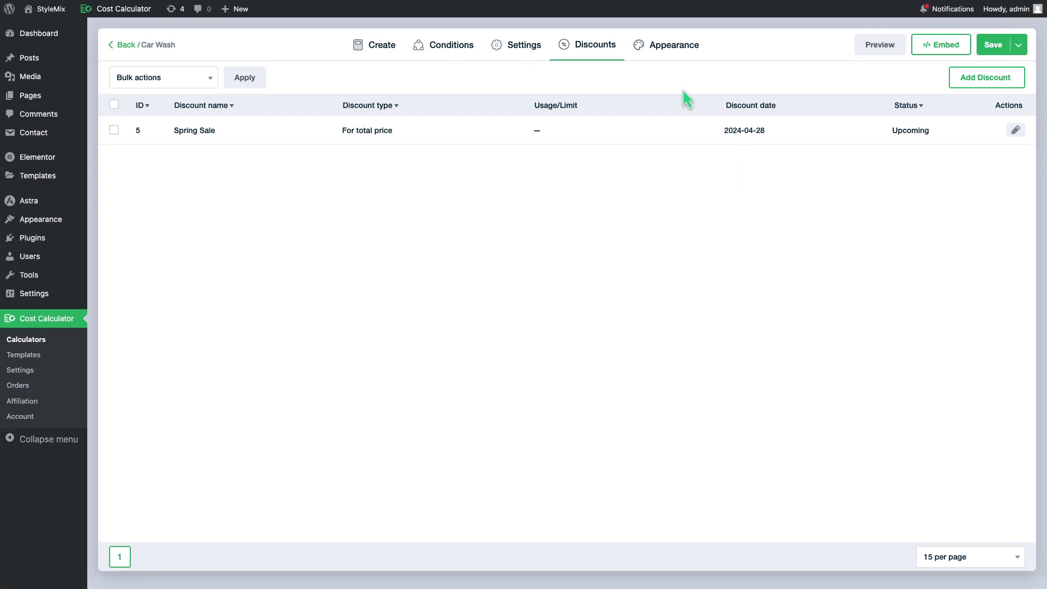
Step: Create a new discount titled 'Summer Sale 150' with a generated promo code
{"action": "left_click", "coordinate": [968, 93]}
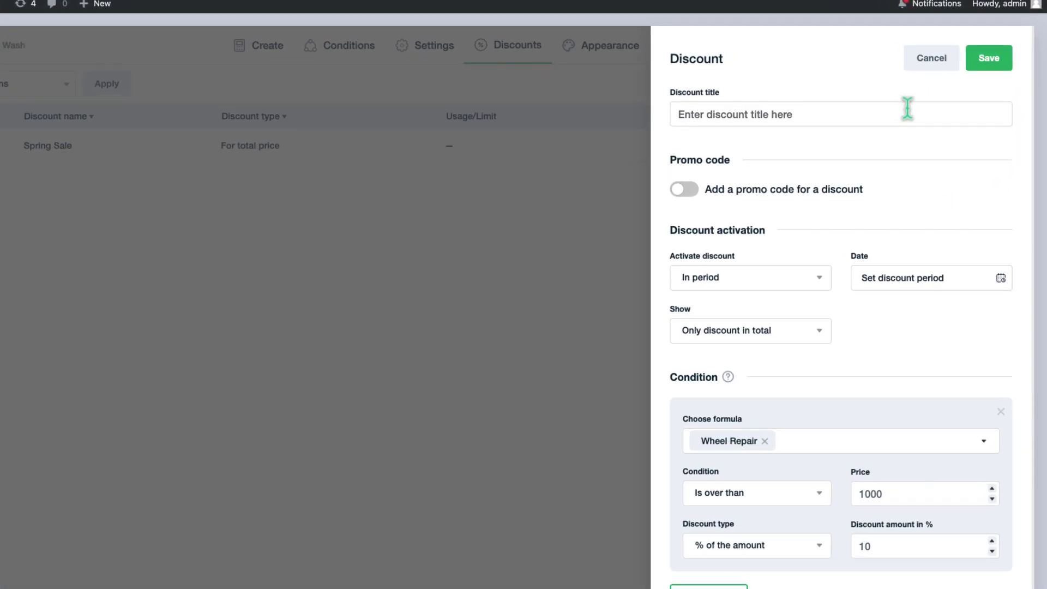
{"action": "type", "text": "Summer Sale 150"}
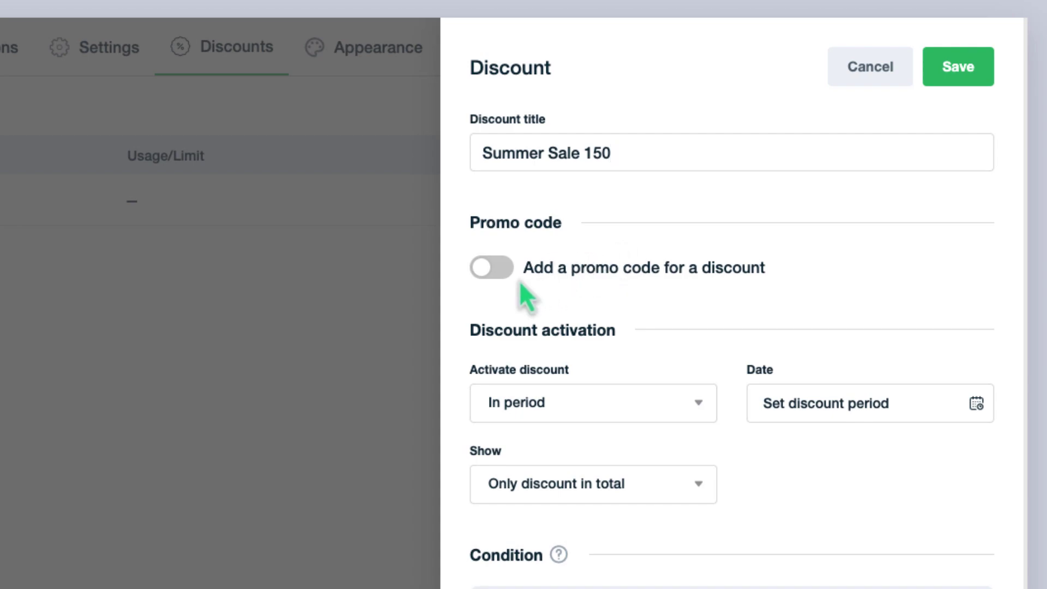
{"action": "left_click", "coordinate": [494, 270]}
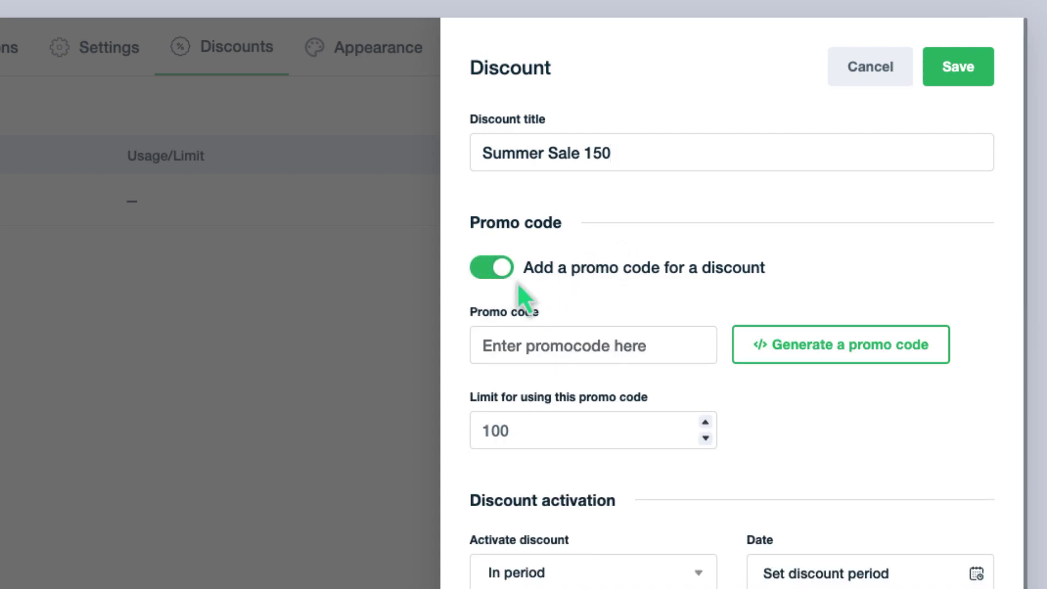
{"action": "left_click", "coordinate": [759, 348]}
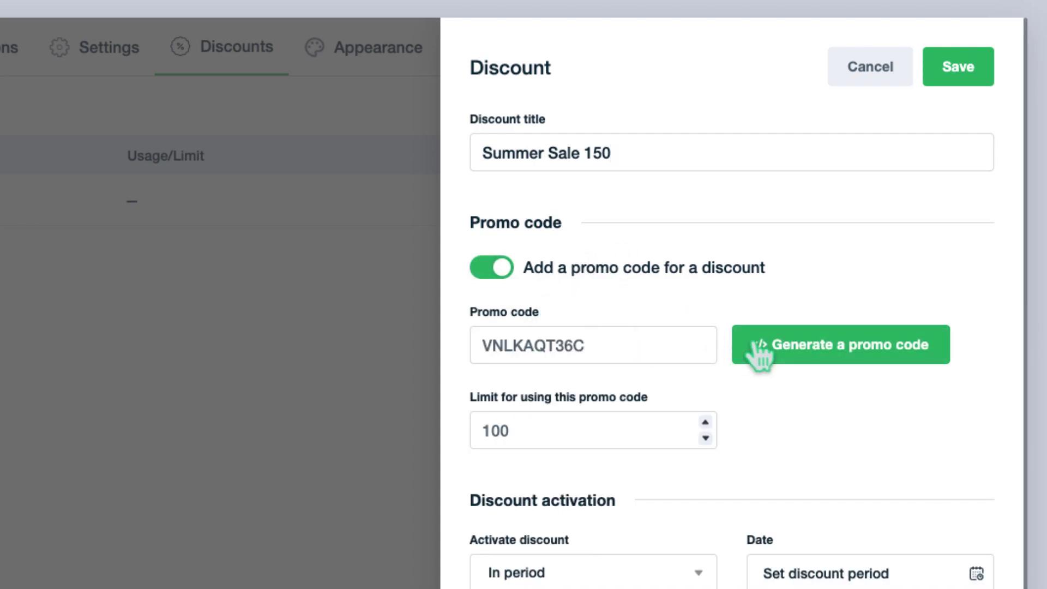
Step: Replace the promo code with SUMMER150 and raise its usage limit from 100 to 150
{"action": "left_click", "coordinate": [638, 346]}
{"action": "key", "text": "ctrl+a"}
{"action": "type", "text": "SUMMER150"}
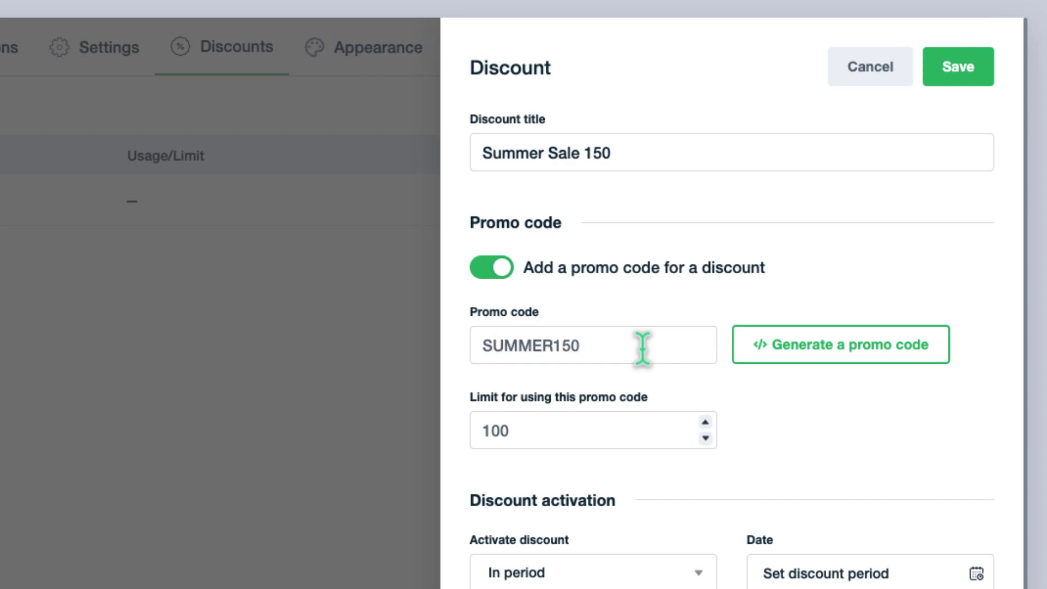
{"action": "left_click", "coordinate": [616, 419]}
{"action": "key", "text": "ctrl+a"}
{"action": "type", "text": "150"}
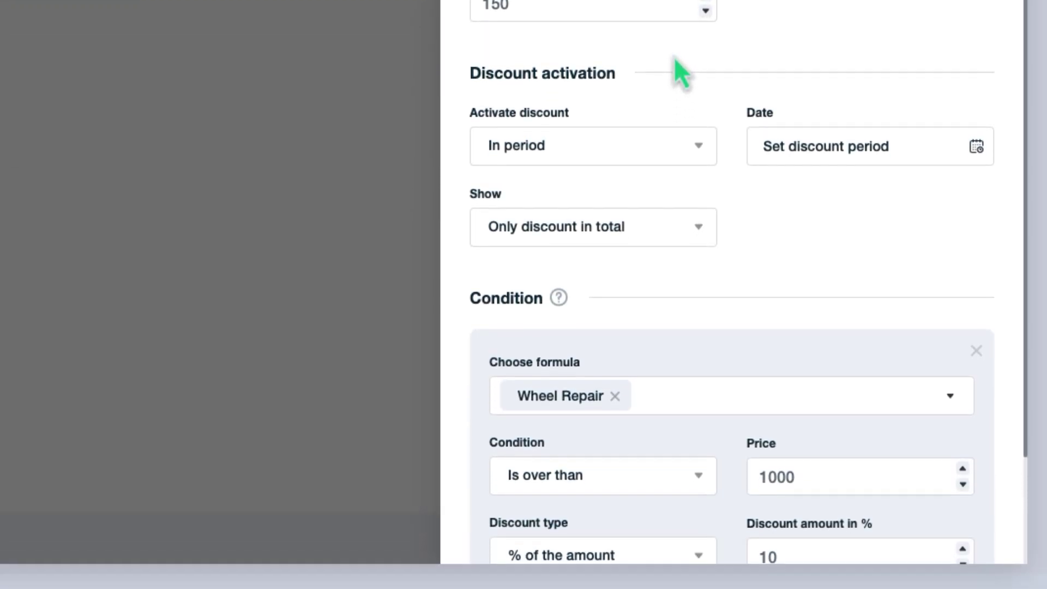
Step: Set the discount period to 1 June – 31 August 2024
{"action": "left_click", "coordinate": [823, 141]}
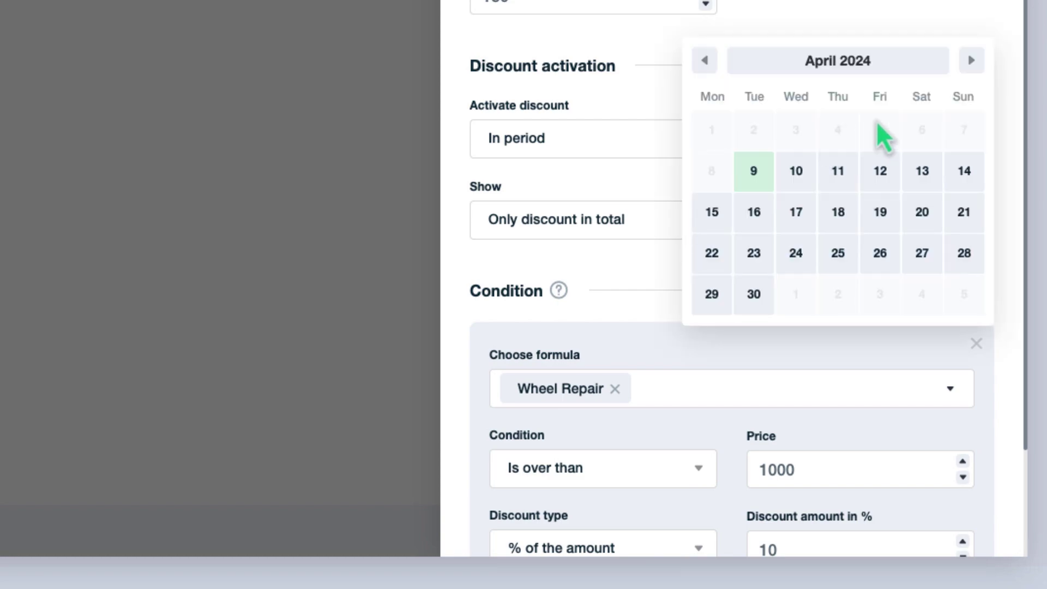
{"action": "left_click", "coordinate": [971, 61]}
{"action": "left_click", "coordinate": [972, 61]}
{"action": "left_click", "coordinate": [971, 61]}
{"action": "left_click", "coordinate": [971, 62]}
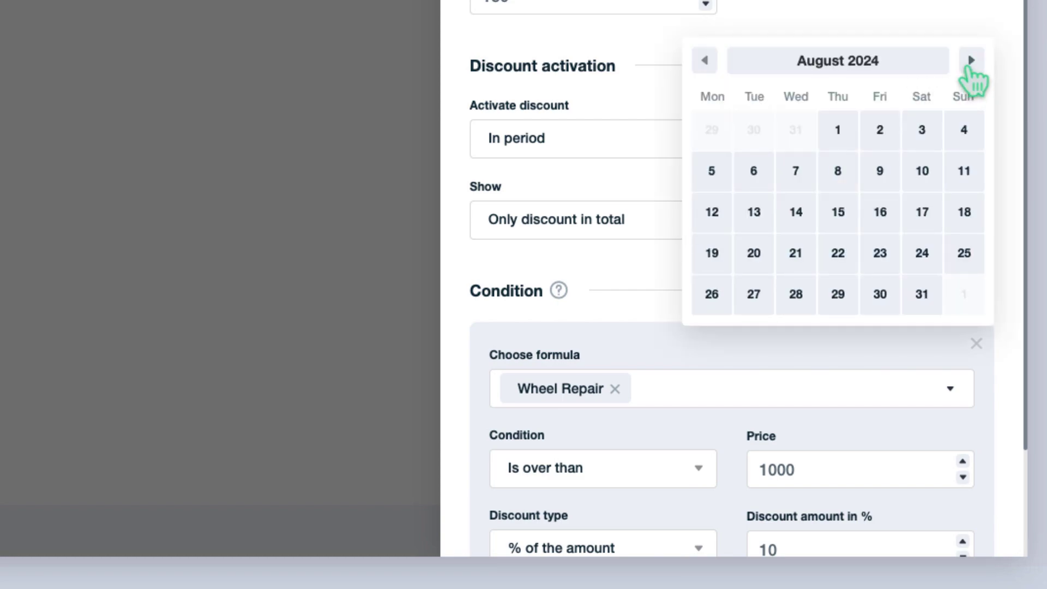
{"action": "left_click", "coordinate": [924, 296]}
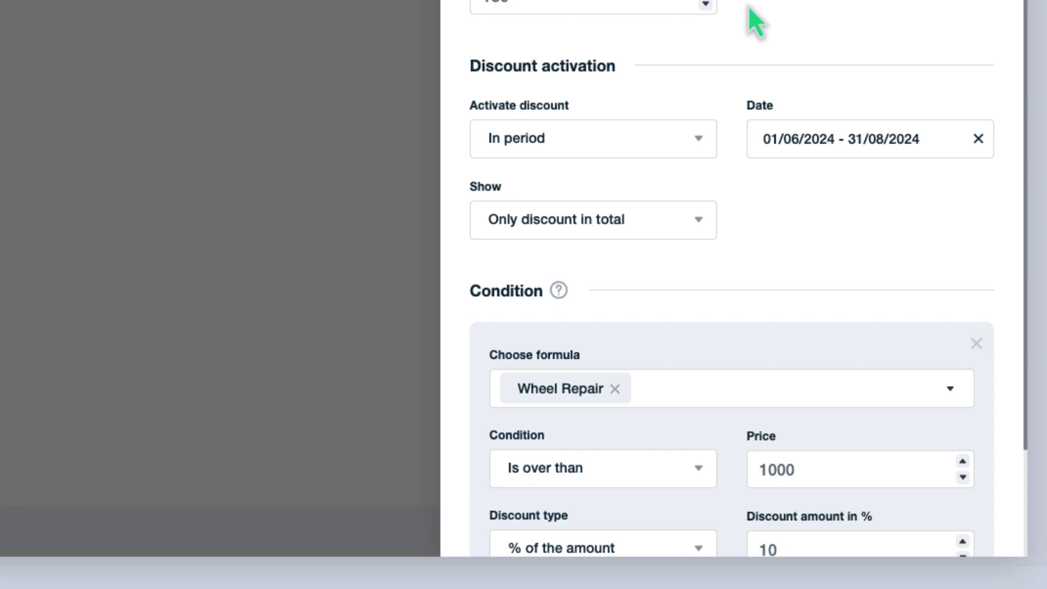
{"action": "scroll", "coordinate": [750, 8], "scroll_direction": "down", "scroll_amount": 2}
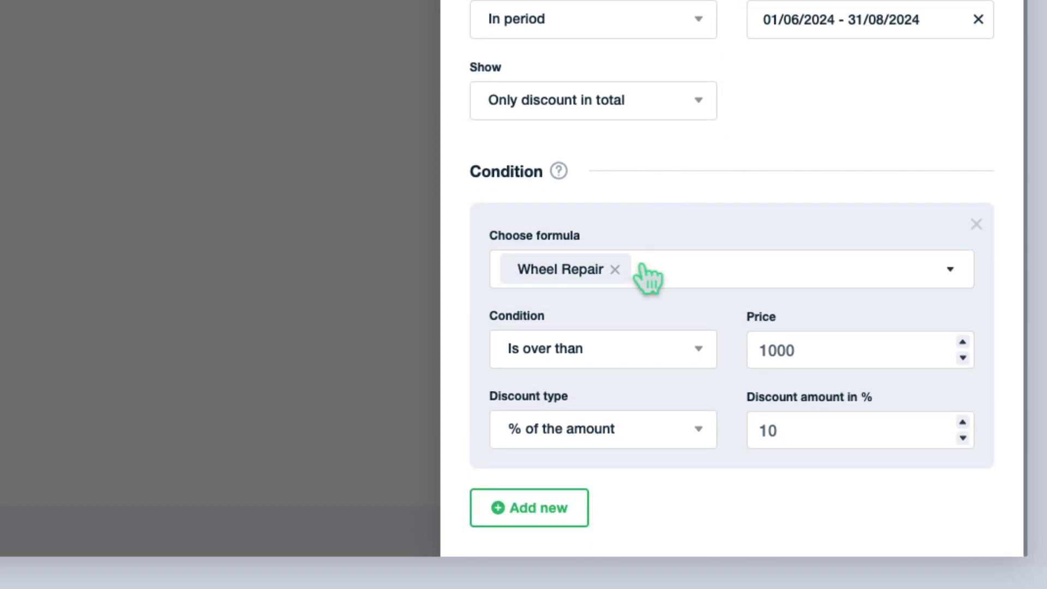
Step: Switch the condition formula to Total with a price of 0, and save the discount
{"action": "left_click", "coordinate": [665, 284]}
{"action": "left_click", "coordinate": [751, 321]}
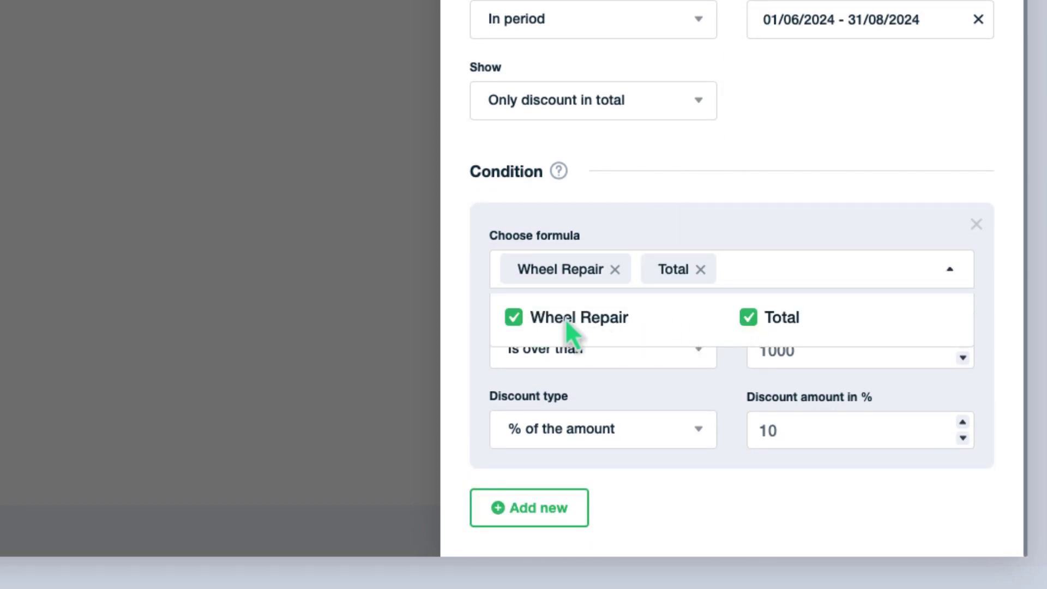
{"action": "left_click", "coordinate": [515, 318]}
{"action": "left_click", "coordinate": [467, 312]}
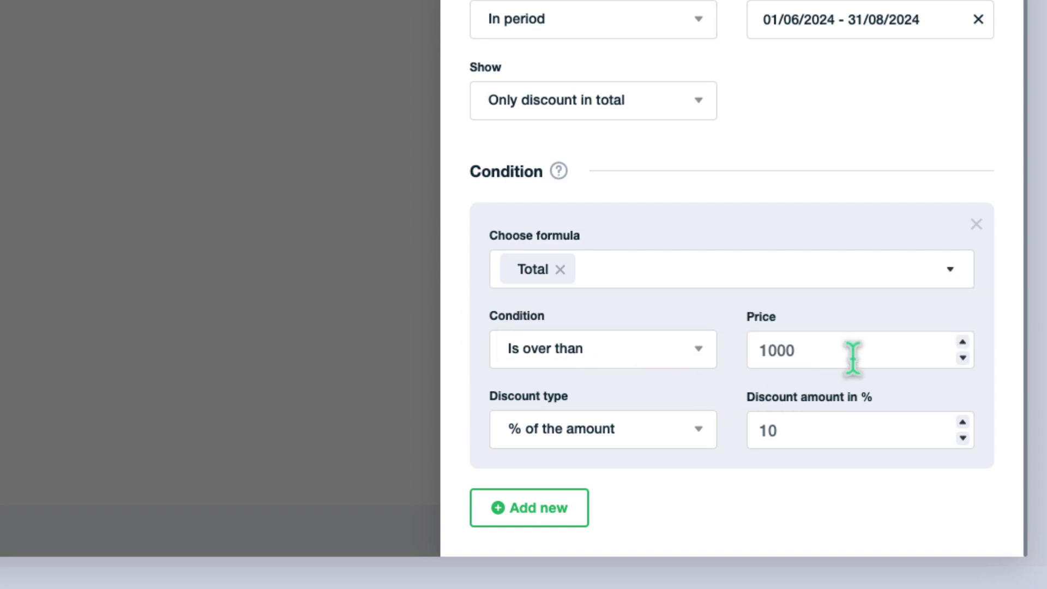
{"action": "left_click_drag", "start_coordinate": [800, 352], "coordinate": [757, 354]}
{"action": "type", "text": "0"}
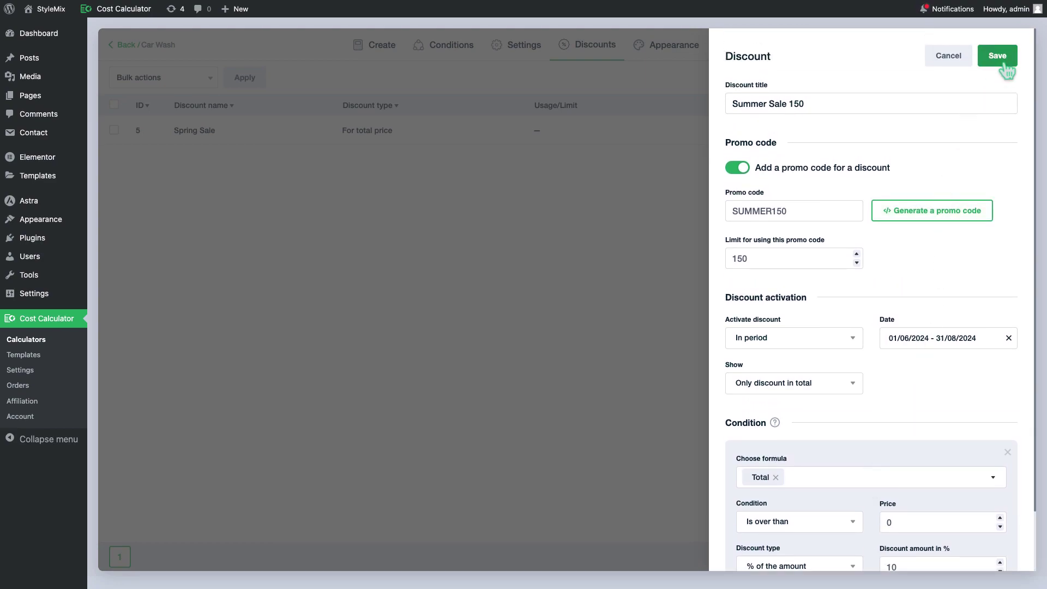
{"action": "left_click", "coordinate": [1004, 64]}
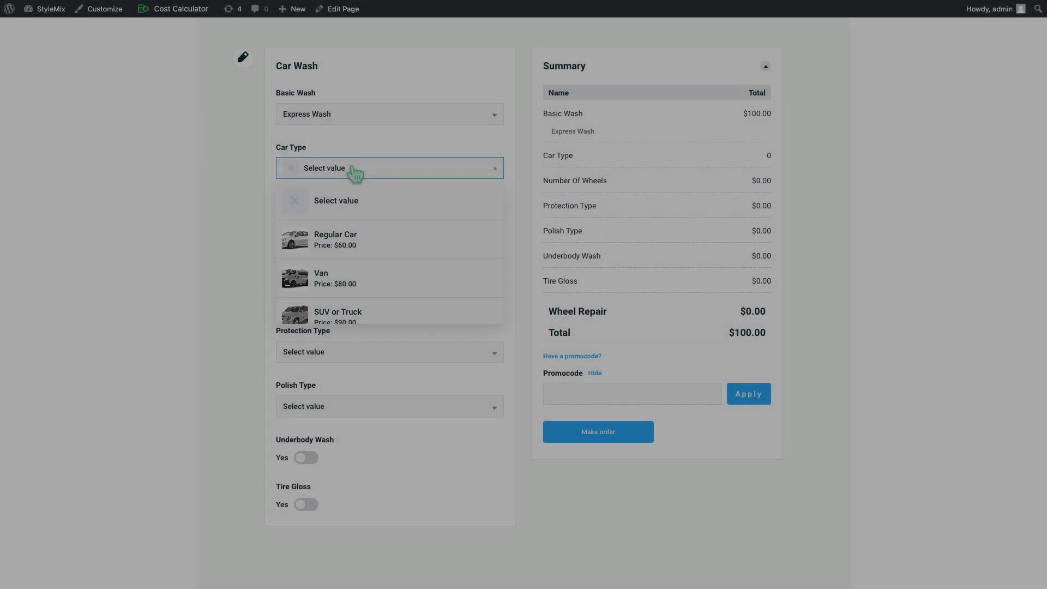
Step: Build a $780 order: Regular Car, wheel cleaning, 2 wheels, Clear-Coat, Regular polish, underbody wash
{"action": "left_click", "coordinate": [335, 239]}
{"action": "left_click", "coordinate": [297, 226]}
{"action": "left_click_drag", "start_coordinate": [278, 283], "coordinate": [390, 283]}
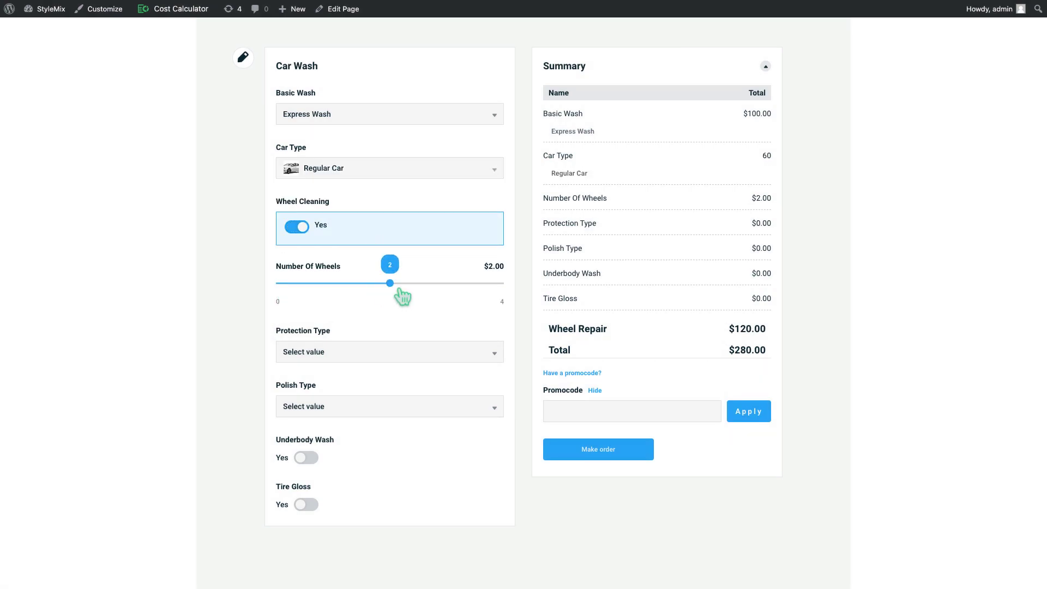
{"action": "left_click", "coordinate": [390, 352]}
{"action": "left_click", "coordinate": [397, 419]}
{"action": "left_click", "coordinate": [382, 439]}
{"action": "left_click", "coordinate": [306, 458]}
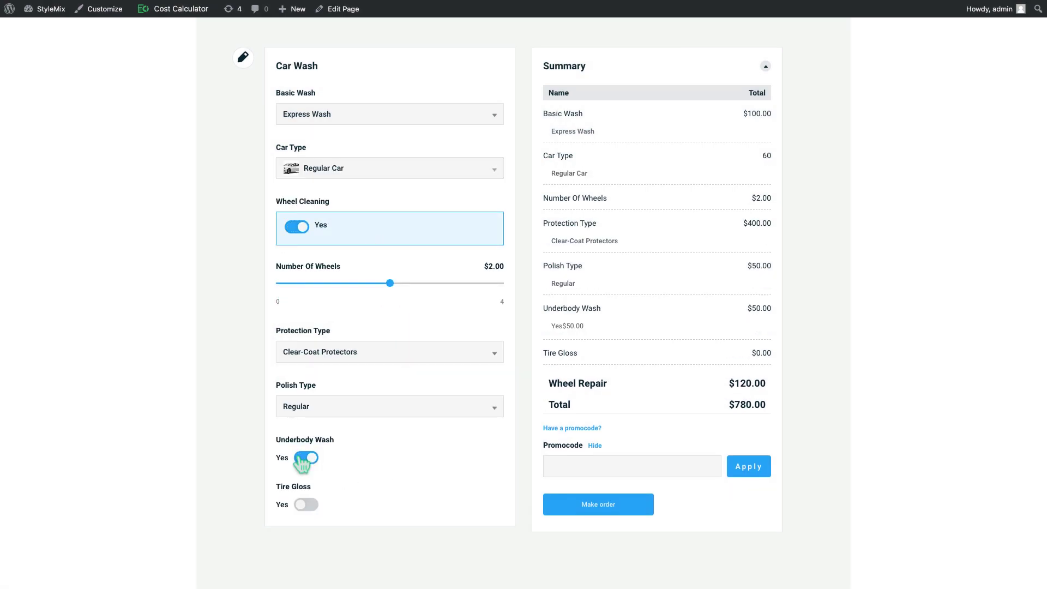
Step: Apply promo code SUMMER150, cutting the total to $702.00
{"action": "left_click", "coordinate": [601, 467]}
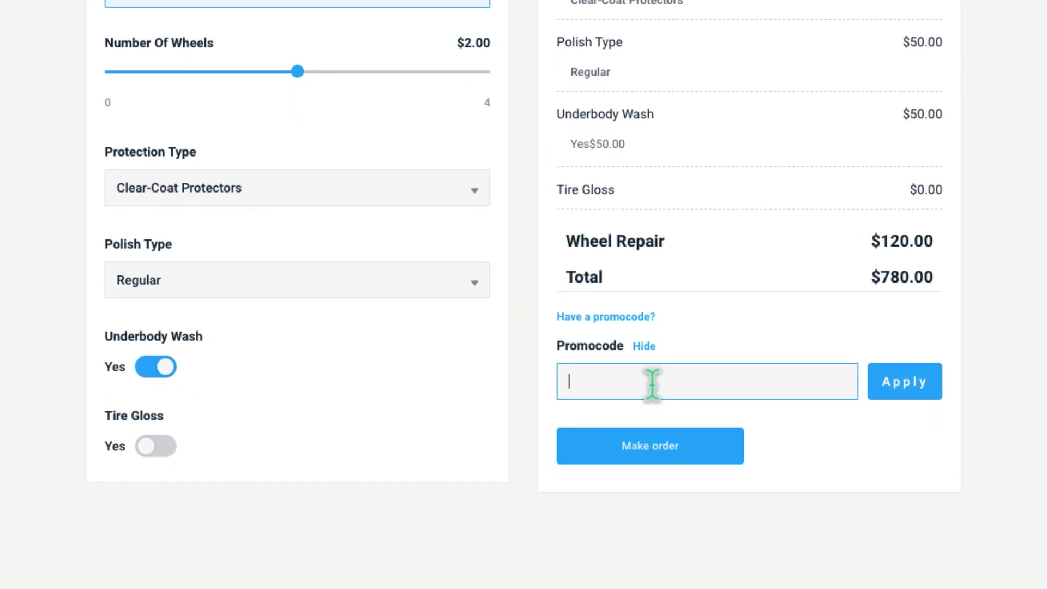
{"action": "type", "text": "SUMM"}
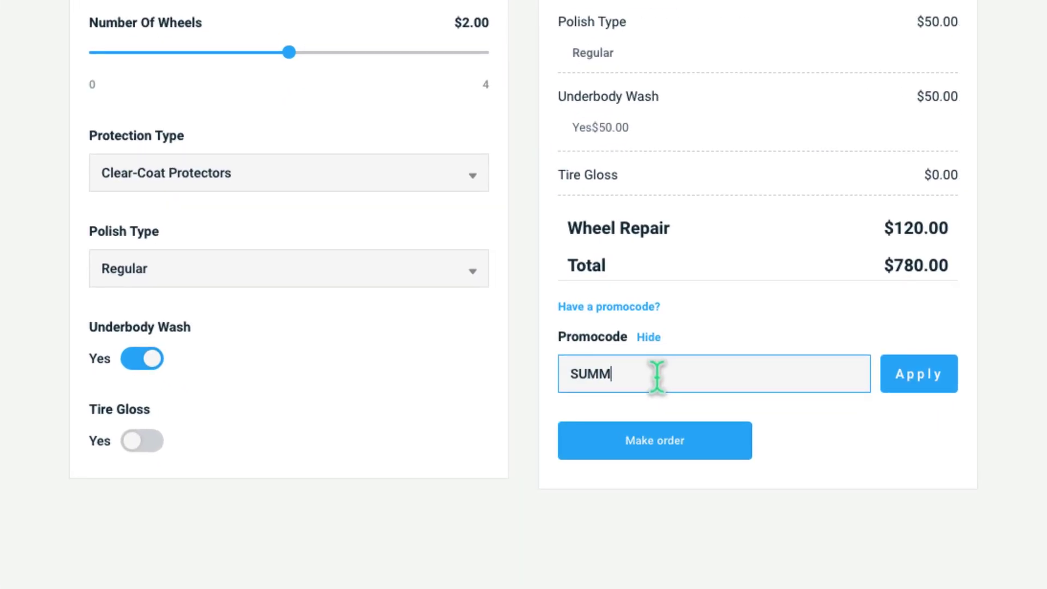
{"action": "type", "text": "ER150"}
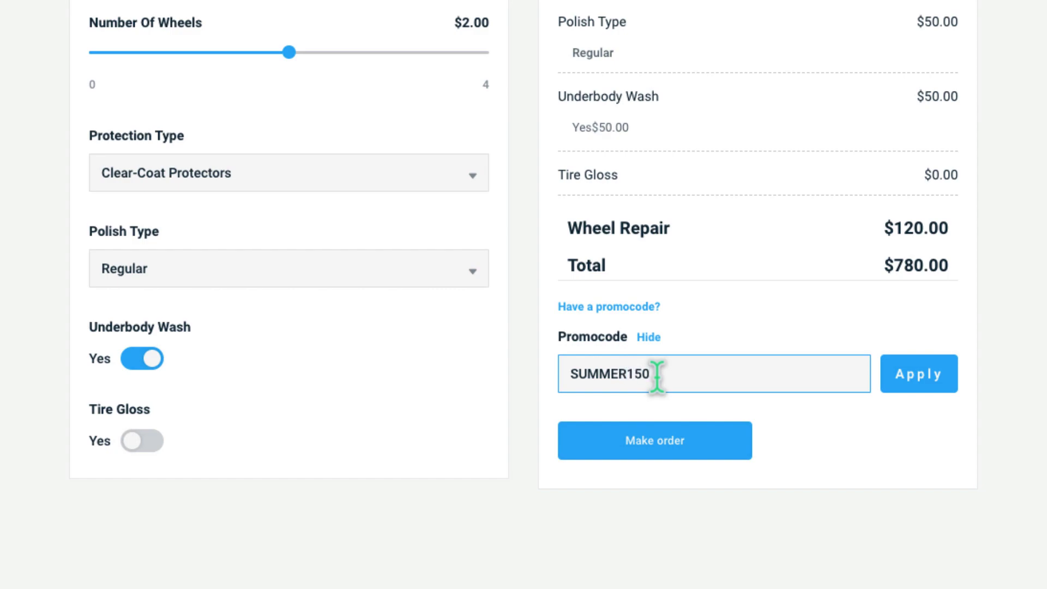
{"action": "left_click", "coordinate": [918, 382]}
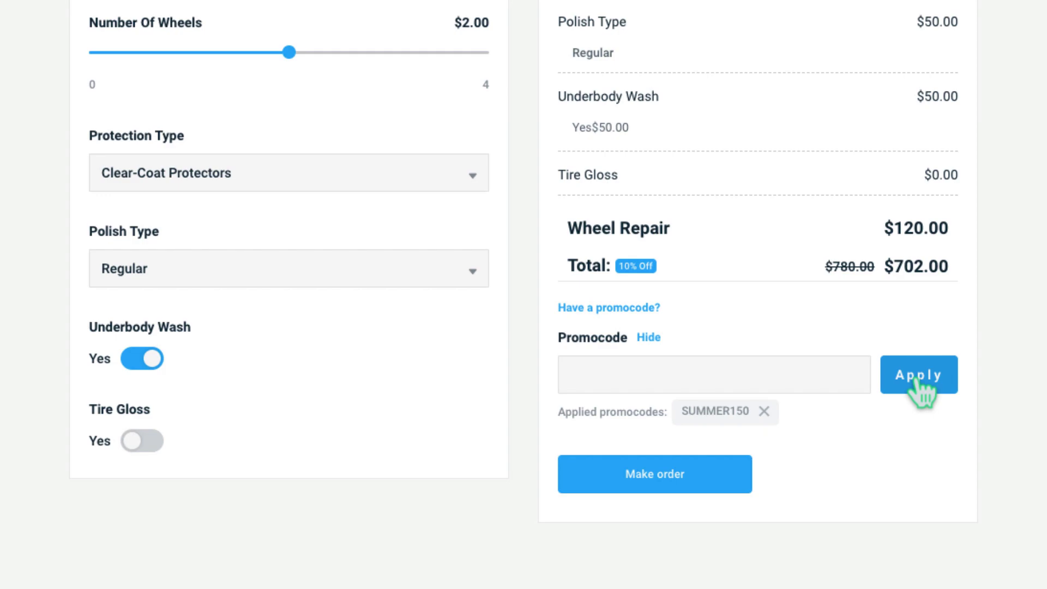
Step: Apply promo code FRIDAY5 for 5% off Wheel Repair, then remove FRIDAY5 and SUMMER150 to restore $780.00
{"action": "left_click", "coordinate": [827, 377]}
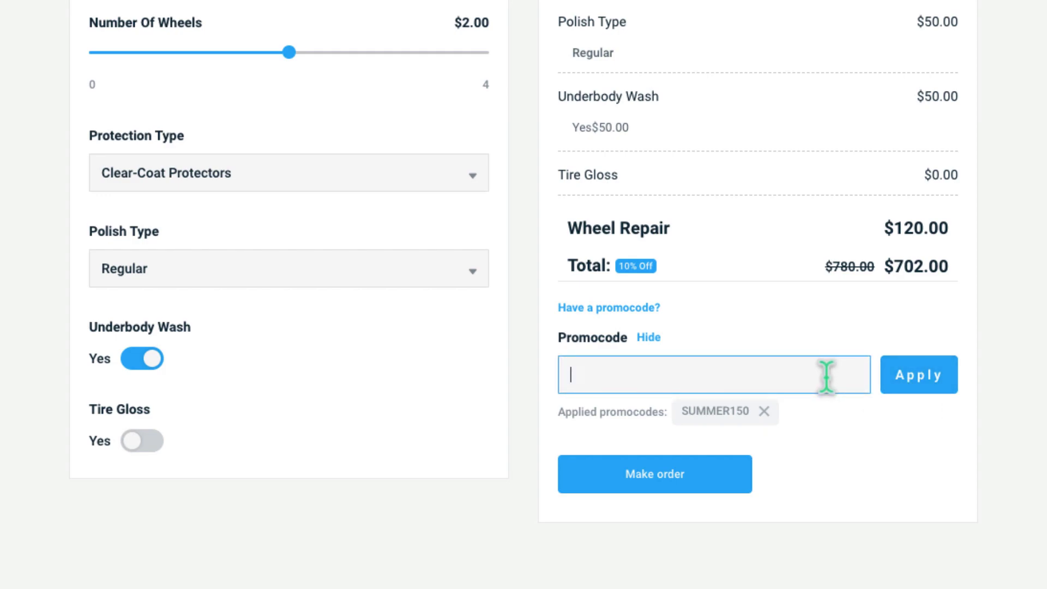
{"action": "type", "text": "FRIDAY5"}
{"action": "left_click", "coordinate": [922, 382]}
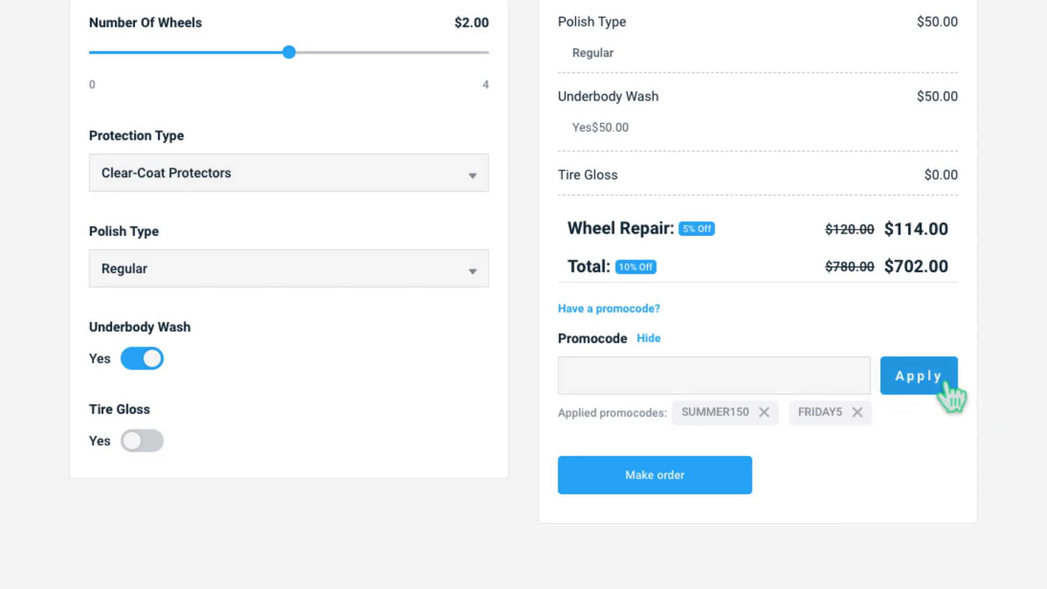
{"action": "left_click", "coordinate": [858, 413]}
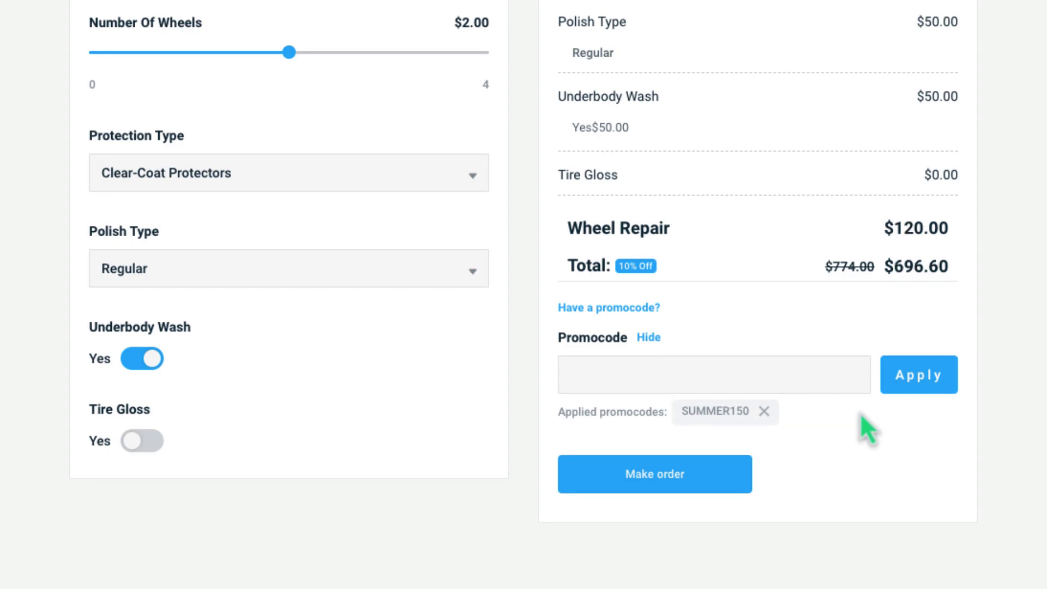
{"action": "left_click", "coordinate": [764, 411]}
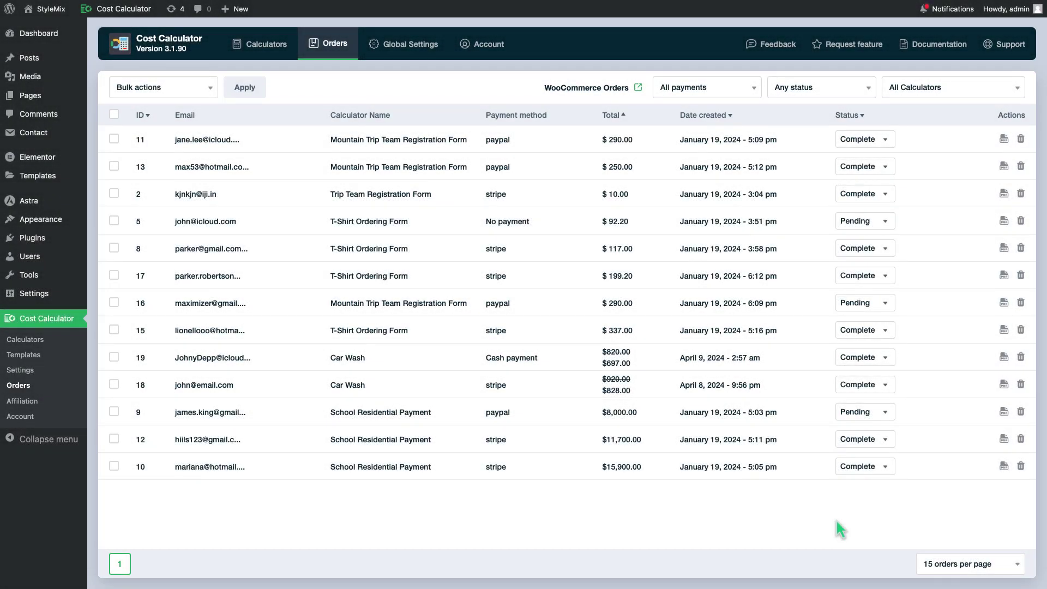
Step: Open Car Wash order 18's details, showing SUMMER150 and FRIDAY5 cutting $920.00 to $828.00
{"action": "left_click", "coordinate": [730, 388]}
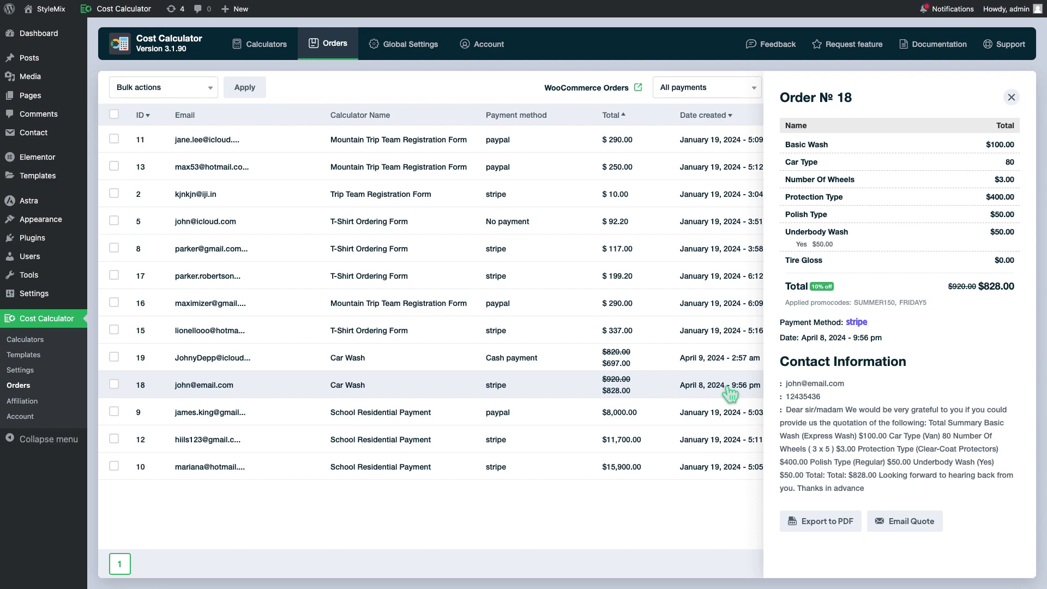